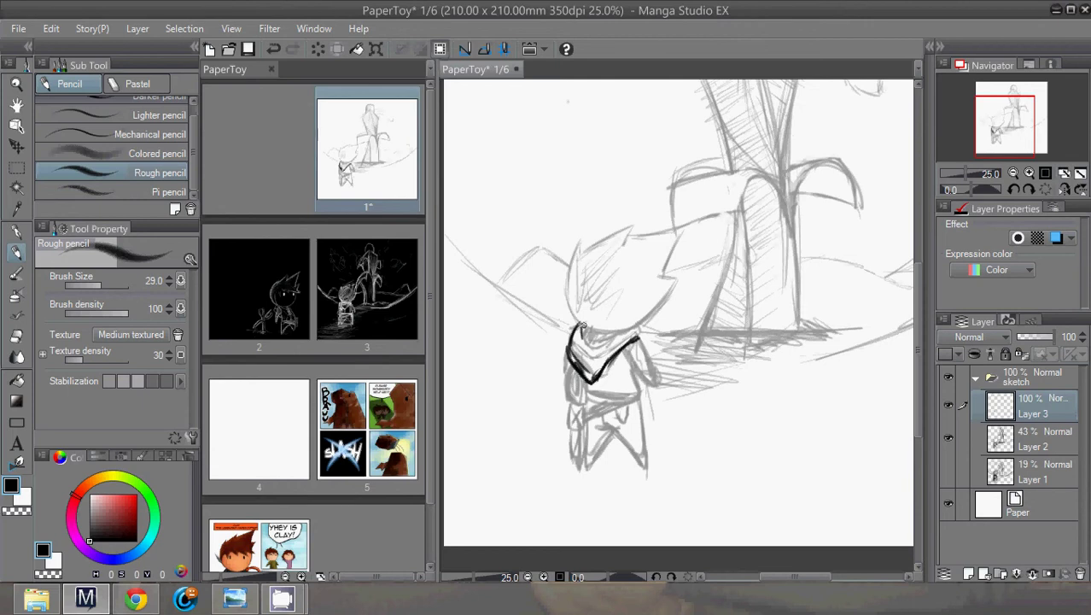
# Sketch the character's shoulder line, the arm nearest the tree and the torso's lower edge with the Rough pencil on Layer 3
pyautogui.moveTo(582, 325)
pyautogui.mouseDown()
pyautogui.moveTo(592, 343)
pyautogui.moveTo(637, 330)
pyautogui.moveTo(643, 375)
pyautogui.moveTo(656, 388)
pyautogui.mouseUp()
# Try to sketch the character's legs below the torso, and undo those strokes
pyautogui.moveTo(615, 350)
pyautogui.mouseDown()
pyautogui.moveTo(642, 383)
pyautogui.moveTo(625, 359)
pyautogui.moveTo(635, 360)
pyautogui.moveTo(640, 404)
pyautogui.moveTo(635, 383)
pyautogui.moveTo(577, 384)
pyautogui.moveTo(586, 377)
pyautogui.moveTo(592, 393)
pyautogui.moveTo(598, 383)
pyautogui.moveTo(593, 396)
pyautogui.moveTo(611, 404)
pyautogui.moveTo(642, 390)
pyautogui.moveTo(586, 419)
pyautogui.moveTo(579, 467)
pyautogui.moveTo(612, 433)
pyautogui.moveTo(603, 424)
pyautogui.moveTo(640, 458)
pyautogui.mouseUp()
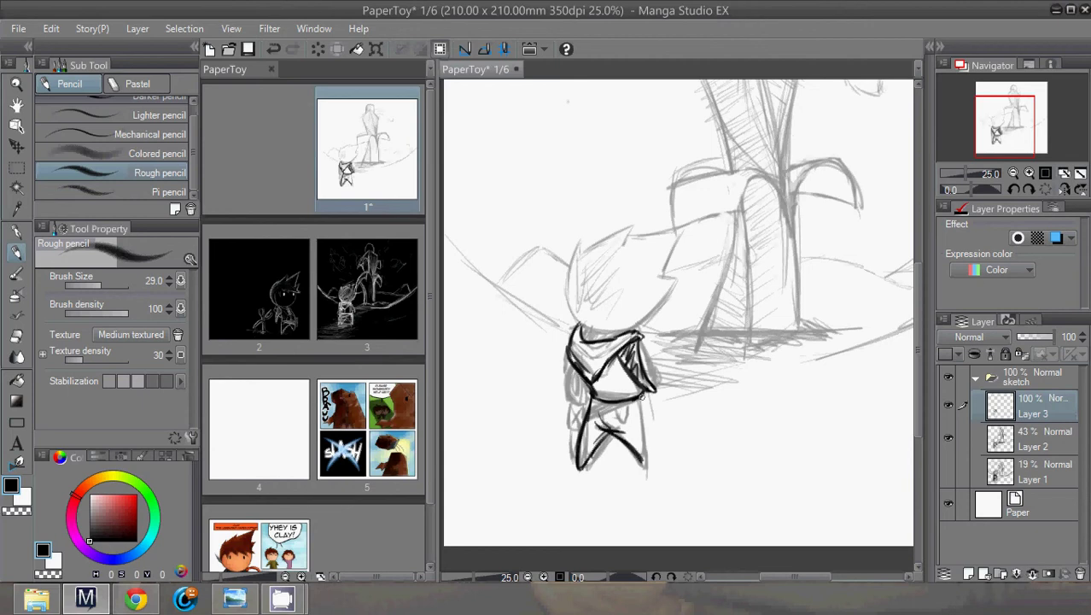
pyautogui.moveTo(641, 397); pyautogui.dragTo(643, 458)
pyautogui.hotkey('ctrl', 'z')
pyautogui.hotkey('ctrl', 'z')
pyautogui.hotkey('ctrl', 'z')
pyautogui.hotkey('ctrl', 'z')
pyautogui.hotkey('ctrl', 'z')
pyautogui.hotkey('ctrl', 'z')
pyautogui.hotkey('ctrl', 'z')
pyautogui.hotkey('ctrl', 'z')
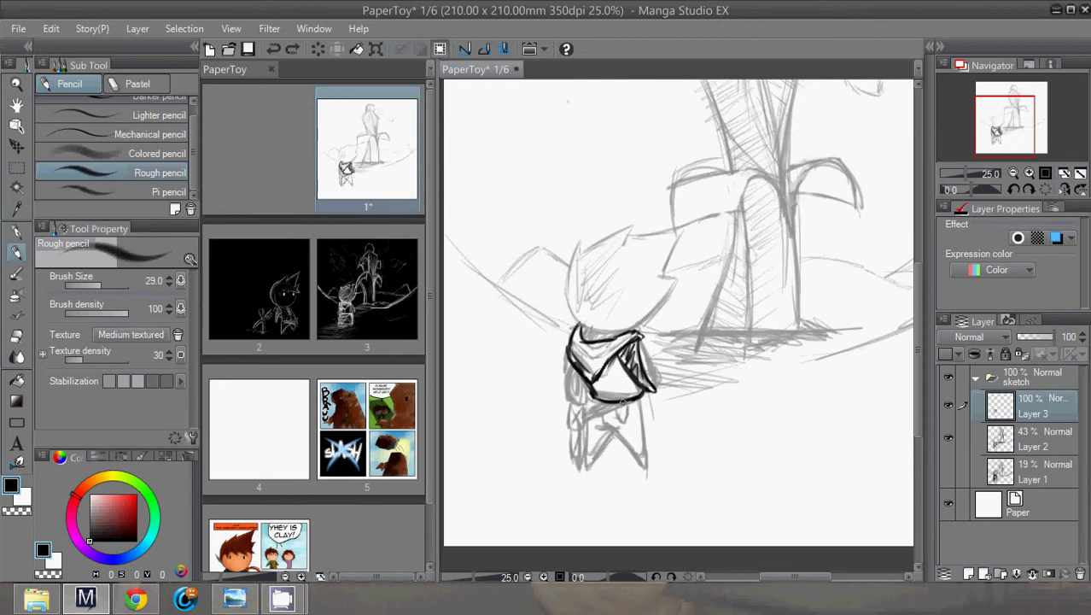
# Try a version of the character with a banded belt and legs beneath it, undoing the leg strokes
pyautogui.moveTo(642, 390)
pyautogui.mouseDown()
pyautogui.moveTo(642, 415)
pyautogui.moveTo(590, 404)
pyautogui.moveTo(644, 397)
pyautogui.moveTo(591, 433)
pyautogui.moveTo(593, 418)
pyautogui.moveTo(638, 400)
pyautogui.moveTo(641, 461)
pyautogui.moveTo(622, 424)
pyautogui.moveTo(581, 437)
pyautogui.moveTo(577, 466)
pyautogui.mouseUp()
pyautogui.moveTo(585, 419)
pyautogui.mouseDown()
pyautogui.moveTo(578, 461)
pyautogui.moveTo(611, 432)
pyautogui.moveTo(585, 439)
pyautogui.moveTo(585, 454)
pyautogui.moveTo(596, 431)
pyautogui.moveTo(585, 458)
pyautogui.moveTo(615, 429)
pyautogui.mouseUp()
pyautogui.hotkey('ctrl', 'z')
pyautogui.hotkey('ctrl', 'z')
pyautogui.hotkey('ctrl', 'z')
pyautogui.hotkey('ctrl', 'z')
pyautogui.hotkey('ctrl', 'z')
pyautogui.hotkey('ctrl', 'z')
pyautogui.hotkey('ctrl', 'z')
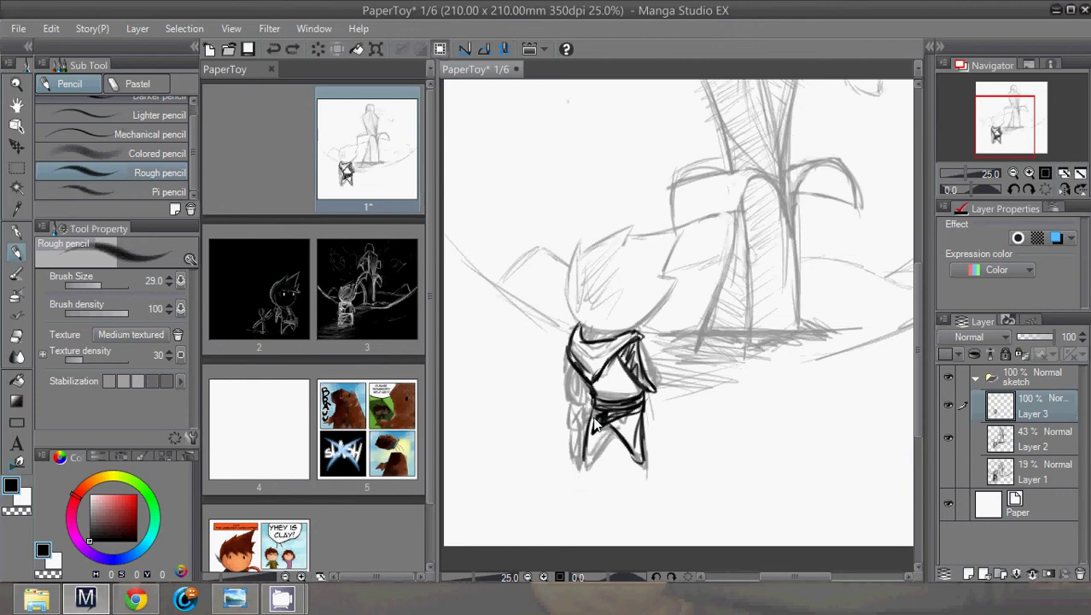
pyautogui.hotkey('ctrl', 'z')
pyautogui.hotkey('ctrl', 'z')
pyautogui.hotkey('ctrl', 'z')
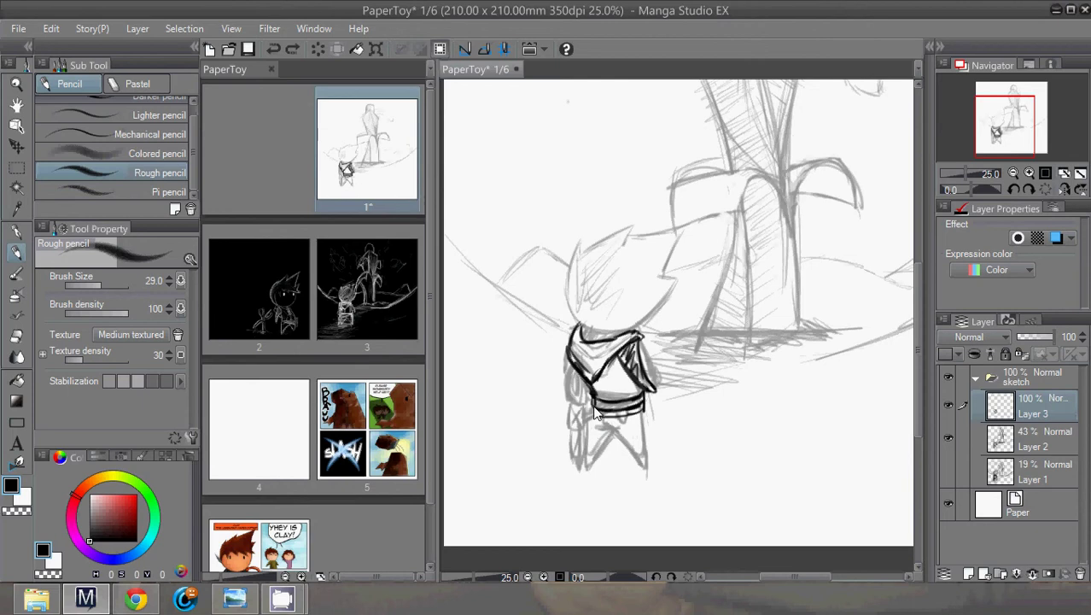
# Sketch both legs without the banded belt, add the outer edge of the leg nearest the tree, and undo the stray strokes
pyautogui.moveTo(577, 341)
pyautogui.mouseDown()
pyautogui.moveTo(596, 400)
pyautogui.moveTo(582, 466)
pyautogui.moveTo(582, 422)
pyautogui.moveTo(582, 460)
pyautogui.moveTo(607, 426)
pyautogui.moveTo(620, 426)
pyautogui.moveTo(611, 423)
pyautogui.moveTo(641, 461)
pyautogui.mouseUp()
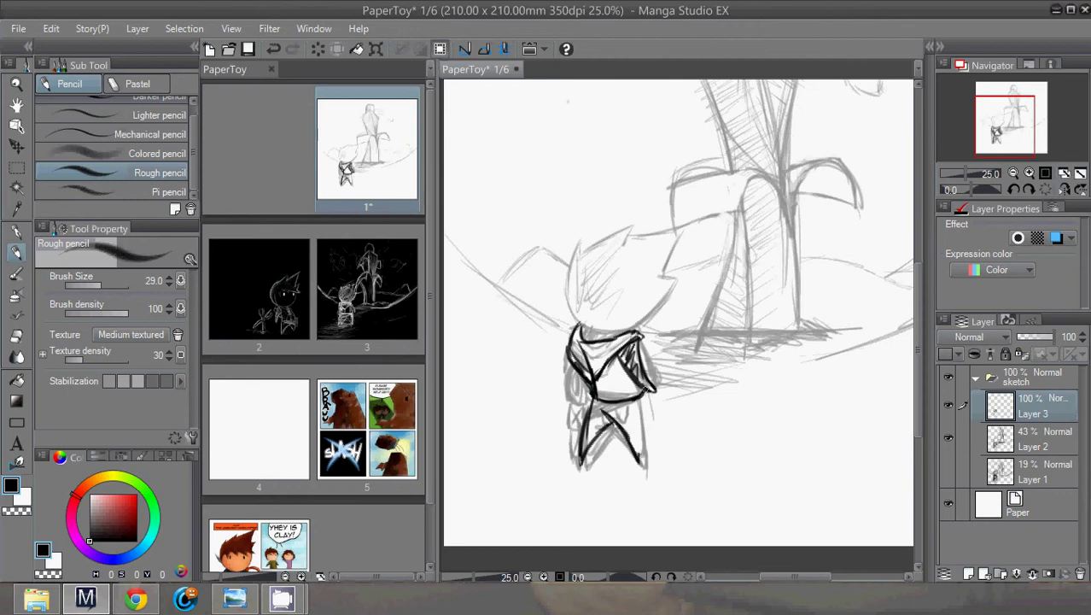
pyautogui.moveTo(645, 388); pyautogui.dragTo(638, 445)
pyautogui.moveTo(642, 390); pyautogui.dragTo(639, 453)
pyautogui.moveTo(589, 412)
pyautogui.mouseDown()
pyautogui.moveTo(627, 410)
pyautogui.moveTo(596, 410)
pyautogui.moveTo(635, 398)
pyautogui.moveTo(638, 386)
pyautogui.moveTo(590, 392)
pyautogui.moveTo(637, 398)
pyautogui.moveTo(587, 420)
pyautogui.mouseUp()
pyautogui.hotkey('ctrl', 'z')
pyautogui.hotkey('ctrl', 'z')
pyautogui.hotkey('ctrl', 'z')
pyautogui.hotkey('ctrl', 'z')
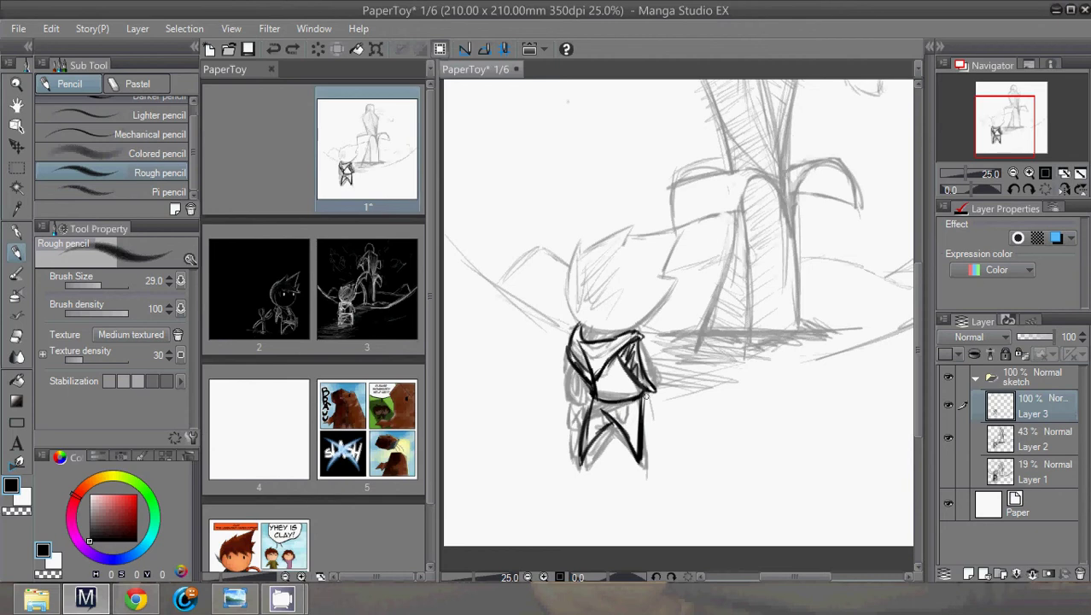
# Sketch the dark belt at the waist and the character's far arm, hand and leg on the side away from the tree
pyautogui.moveTo(646, 396)
pyautogui.mouseDown()
pyautogui.moveTo(593, 422)
pyautogui.moveTo(626, 397)
pyautogui.moveTo(617, 407)
pyautogui.moveTo(597, 401)
pyautogui.moveTo(631, 399)
pyautogui.moveTo(576, 428)
pyautogui.mouseUp()
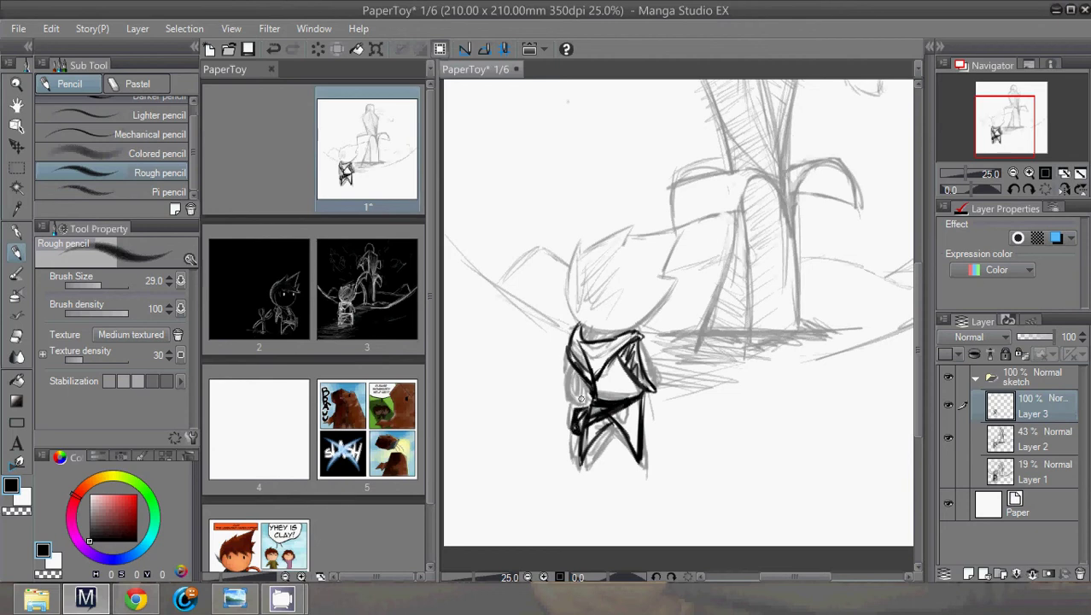
pyautogui.moveTo(575, 369); pyautogui.dragTo(579, 398)
pyautogui.moveTo(586, 384); pyautogui.dragTo(580, 376)
pyautogui.moveTo(572, 431); pyautogui.dragTo(575, 460)
pyautogui.moveTo(580, 460); pyautogui.dragTo(608, 427)
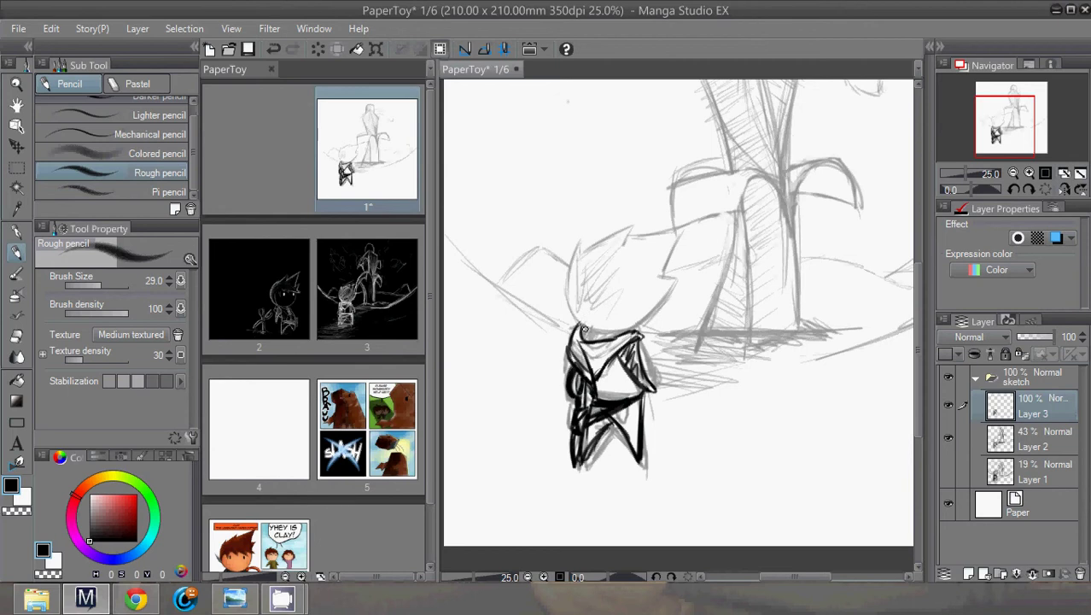
# Outline the head with spiky hair, hatch the back of it, and add small details at the neck and below the belt
pyautogui.moveTo(573, 312)
pyautogui.mouseDown()
pyautogui.moveTo(566, 265)
pyautogui.moveTo(572, 306)
pyautogui.moveTo(572, 251)
pyautogui.moveTo(567, 262)
pyautogui.moveTo(580, 238)
pyautogui.moveTo(579, 255)
pyautogui.moveTo(636, 225)
pyautogui.moveTo(648, 235)
pyautogui.moveTo(633, 235)
pyautogui.moveTo(685, 225)
pyautogui.moveTo(661, 274)
pyautogui.moveTo(673, 274)
pyautogui.moveTo(673, 290)
pyautogui.moveTo(655, 308)
pyautogui.moveTo(671, 315)
pyautogui.moveTo(636, 331)
pyautogui.moveTo(594, 329)
pyautogui.moveTo(664, 314)
pyautogui.mouseUp()
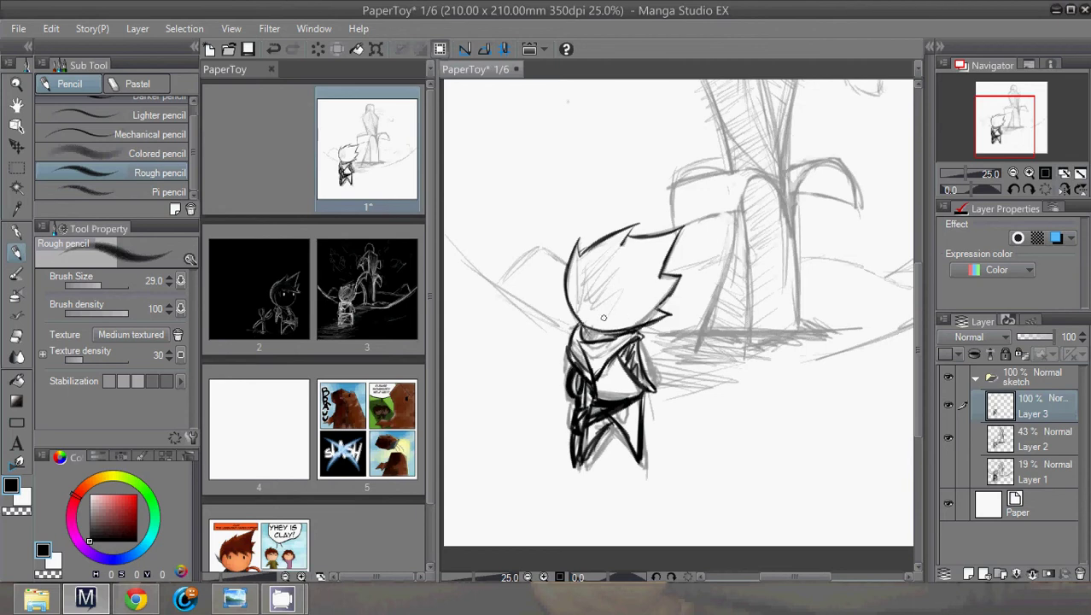
pyautogui.moveTo(579, 248)
pyautogui.mouseDown()
pyautogui.moveTo(596, 323)
pyautogui.moveTo(569, 264)
pyautogui.moveTo(592, 253)
pyautogui.moveTo(643, 318)
pyautogui.mouseUp()
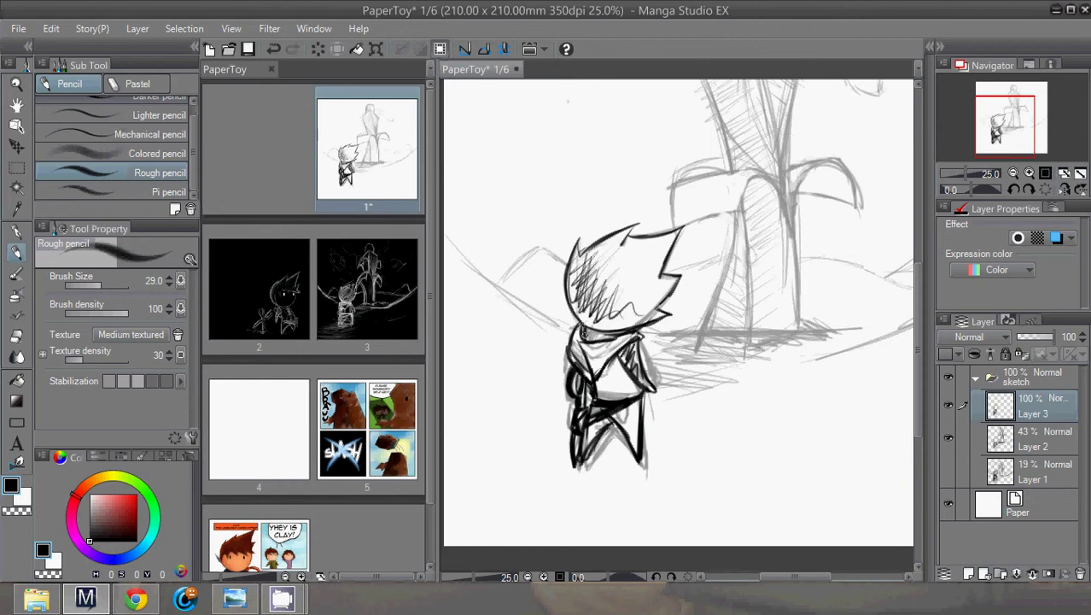
pyautogui.moveTo(583, 332); pyautogui.dragTo(616, 335)
pyautogui.moveTo(610, 422); pyautogui.dragTo(630, 443)
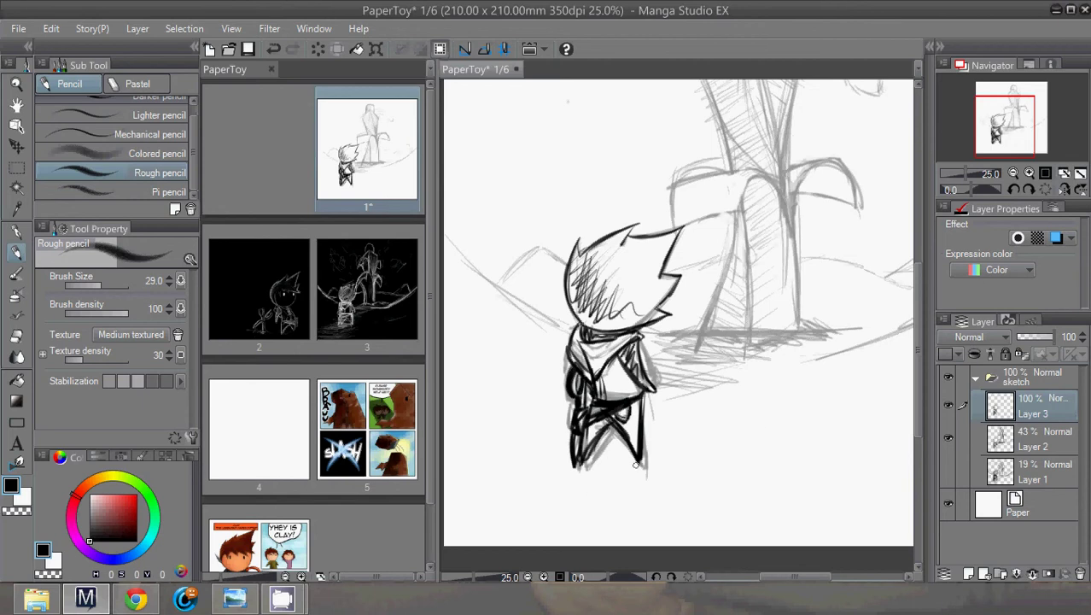
# Hide Layer 2 and show it again to check the redrawn character, with Layer 3 kept at 100% opacity
pyautogui.click(1029, 446)
pyautogui.click(949, 435)
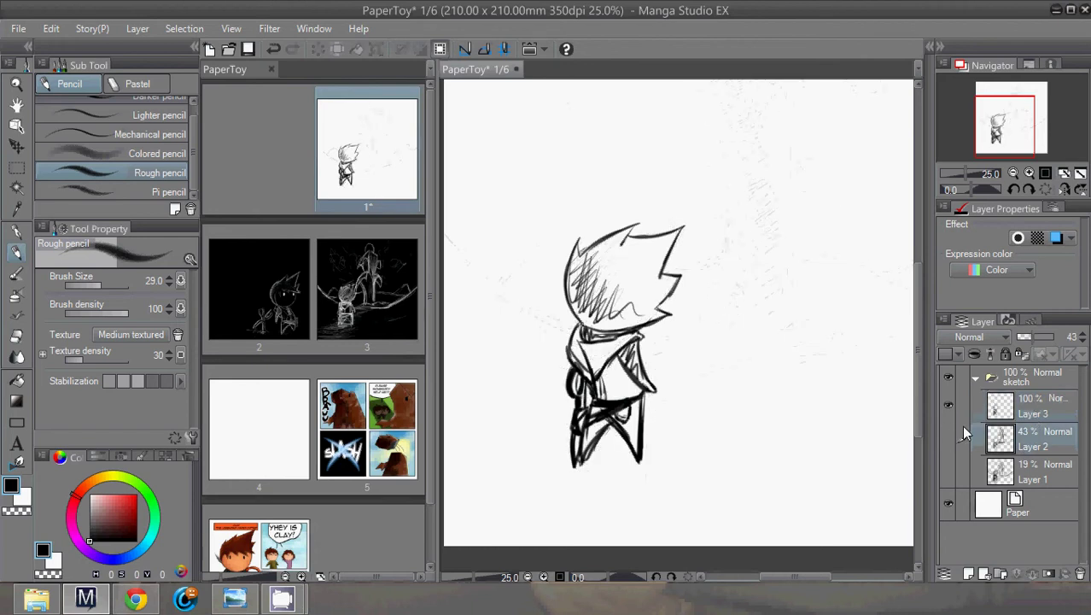
pyautogui.click(948, 433)
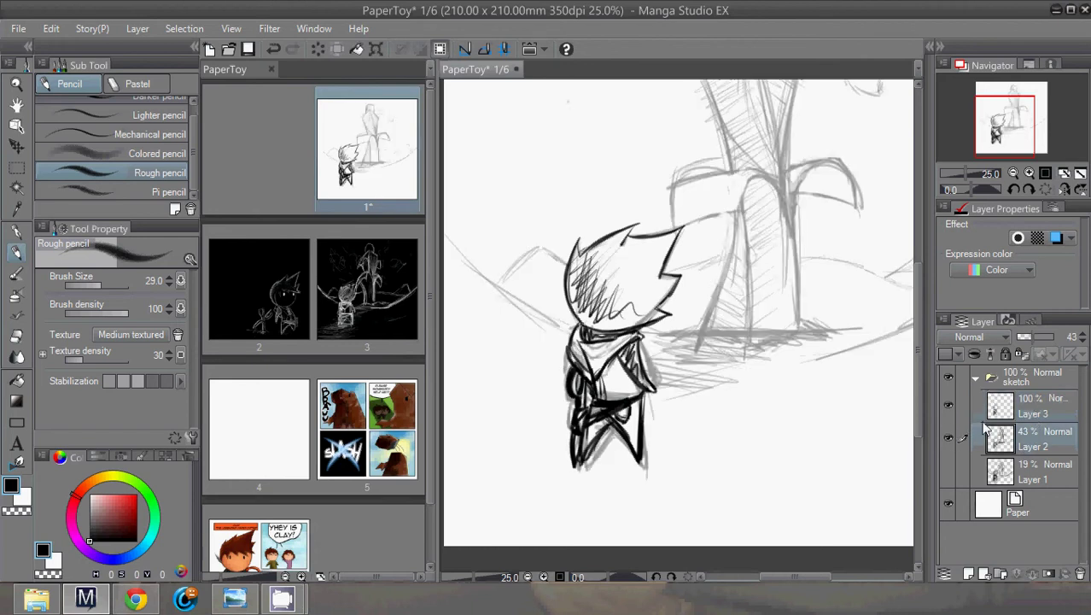
pyautogui.click(1037, 408)
pyautogui.moveTo(1052, 338)
pyautogui.mouseDown()
pyautogui.moveTo(1040, 345)
pyautogui.moveTo(1064, 344)
pyautogui.mouseUp()
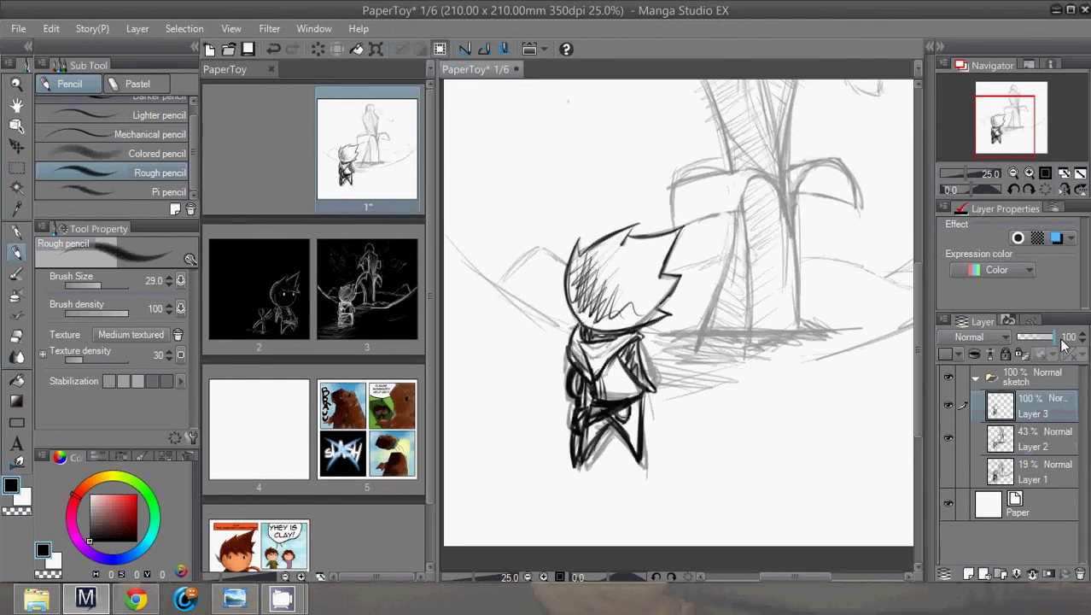
# Erase the old rough character lines on Layer 2 around the head, torso and legs with the Soft eraser
pyautogui.click(1027, 437)
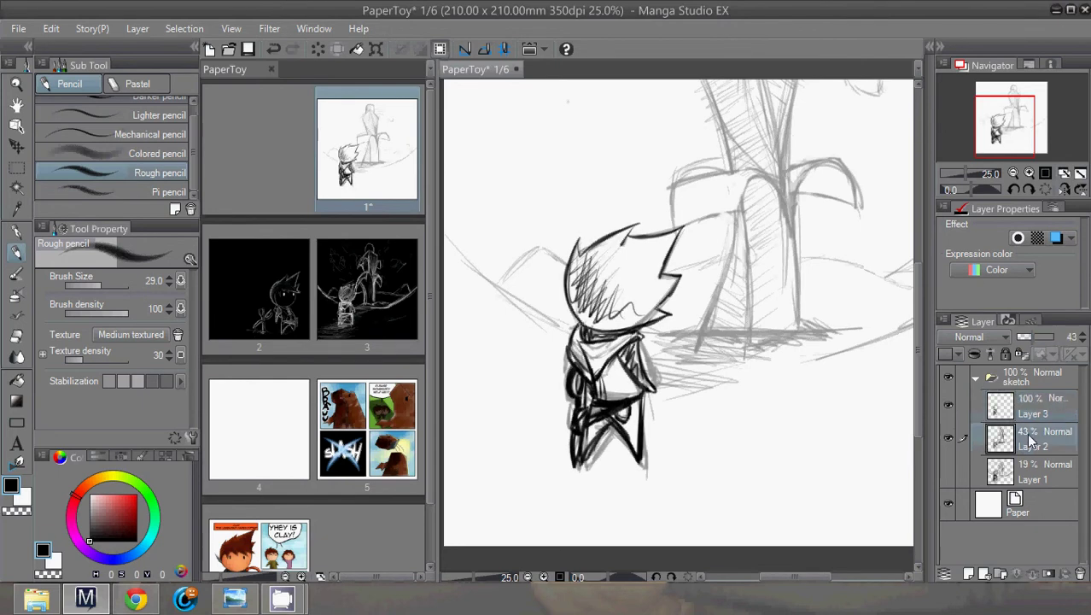
pyautogui.click(17, 336)
pyautogui.moveTo(603, 321); pyautogui.dragTo(598, 298)
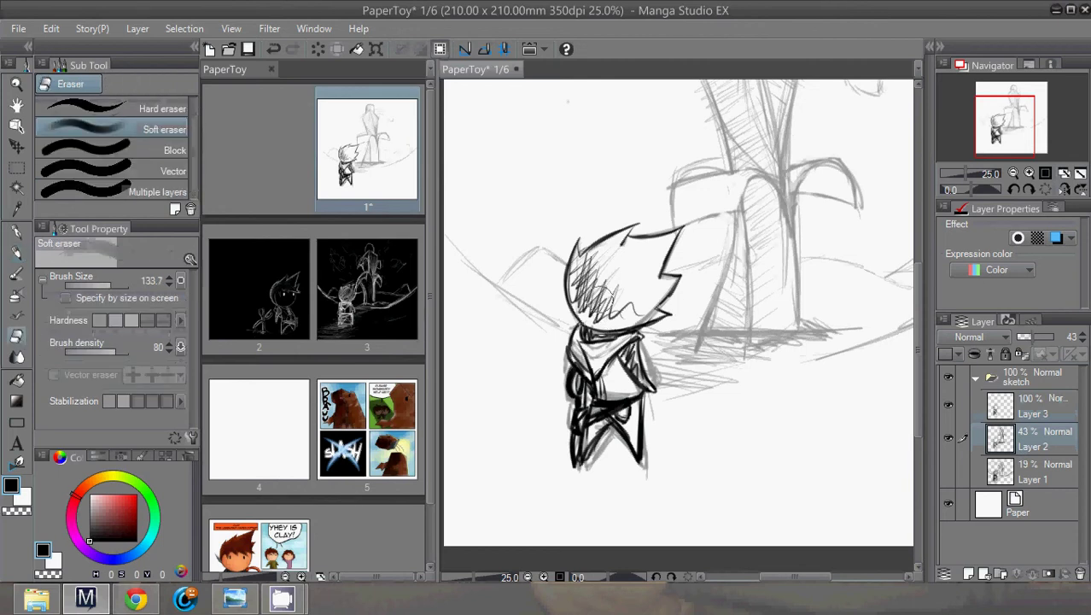
pyautogui.moveTo(583, 224); pyautogui.dragTo(588, 282)
pyautogui.moveTo(620, 226); pyautogui.dragTo(637, 241)
pyautogui.moveTo(602, 342)
pyautogui.mouseDown()
pyautogui.moveTo(641, 401)
pyautogui.moveTo(589, 444)
pyautogui.moveTo(579, 380)
pyautogui.moveTo(627, 406)
pyautogui.moveTo(624, 457)
pyautogui.moveTo(641, 367)
pyautogui.moveTo(600, 408)
pyautogui.moveTo(585, 450)
pyautogui.mouseUp()
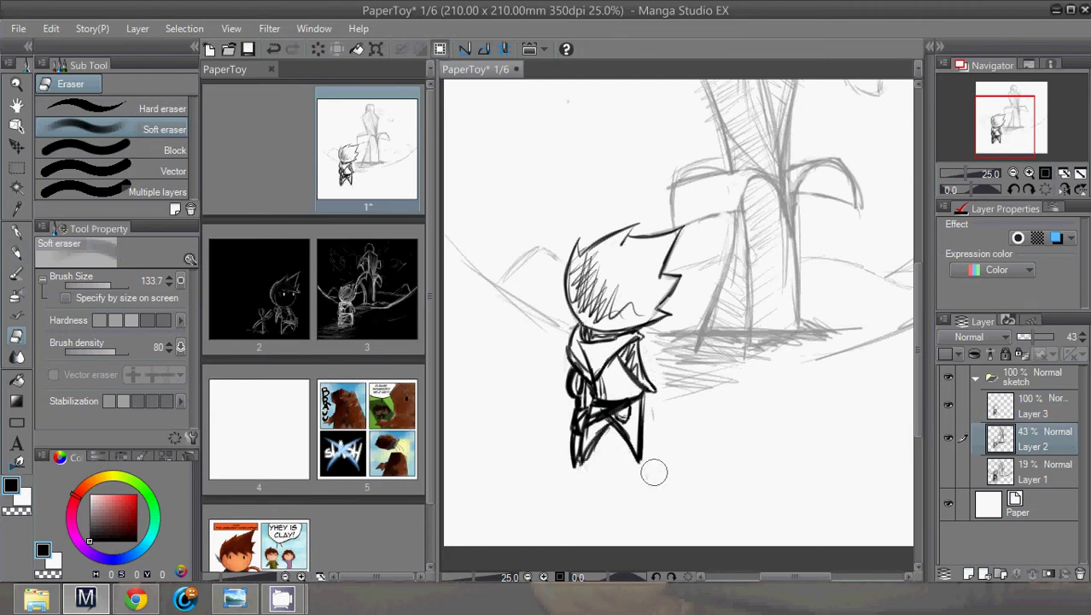
# Try lowering Layer 3's opacity to 43% and select it together with Layer 2
pyautogui.click(1056, 406)
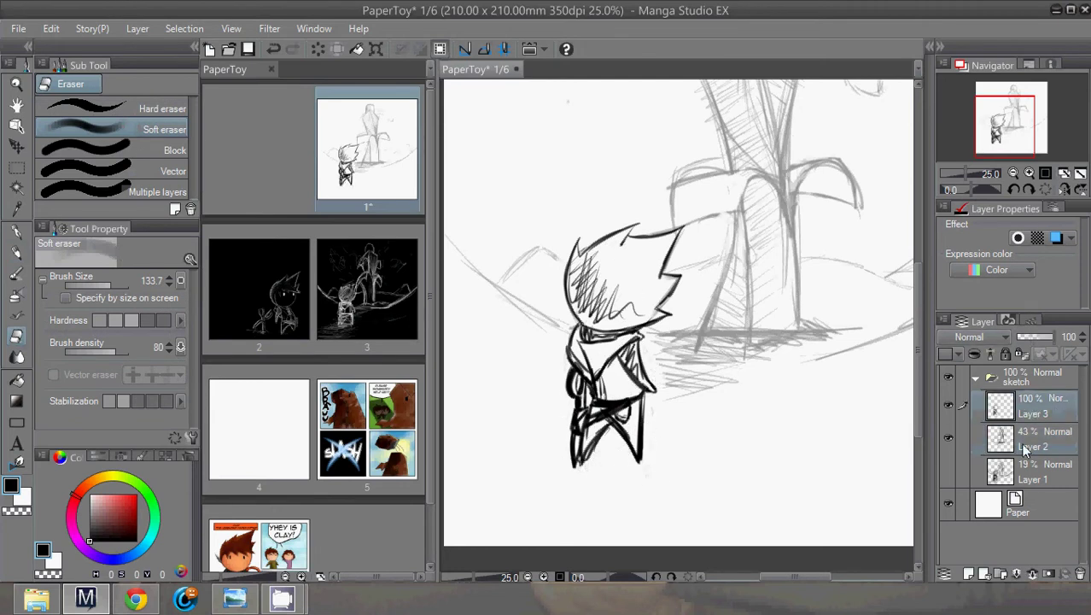
pyautogui.click(1026, 451)
pyautogui.click(1040, 413)
pyautogui.moveTo(1037, 345); pyautogui.dragTo(1031, 337)
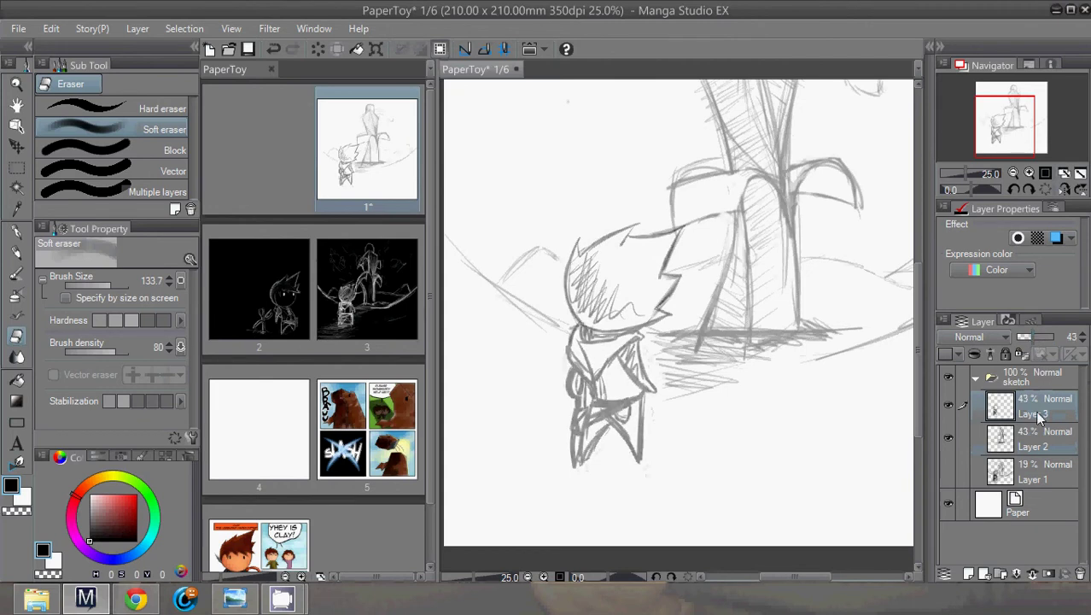
pyautogui.keyDown('shift'); pyautogui.click(1034, 444); pyautogui.keyUp('shift')
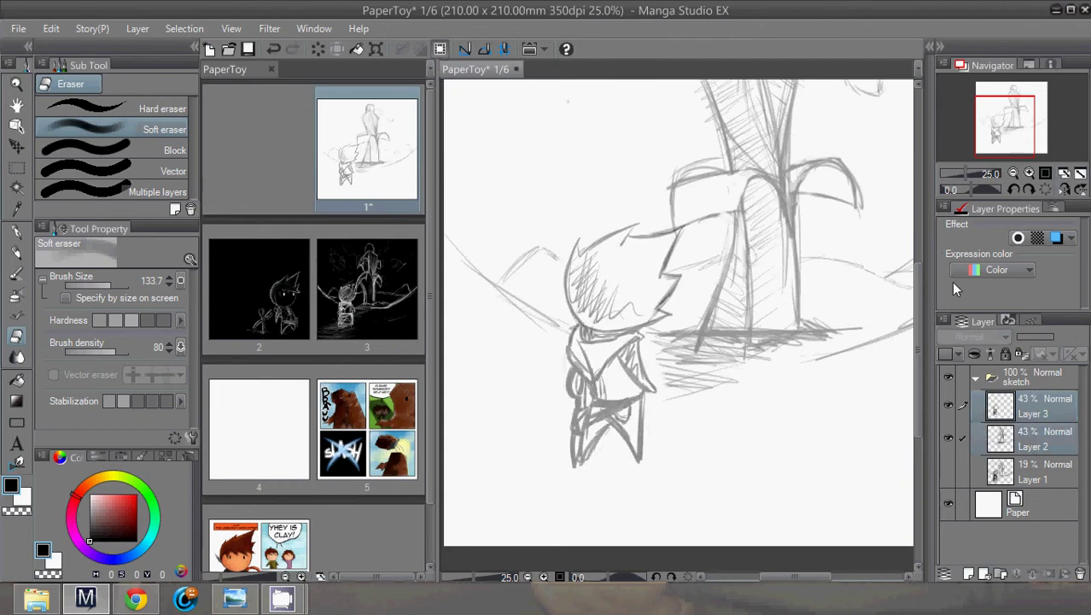
# Set the opacity of both Layer 3 and Layer 2 to 100%
pyautogui.click(1023, 411)
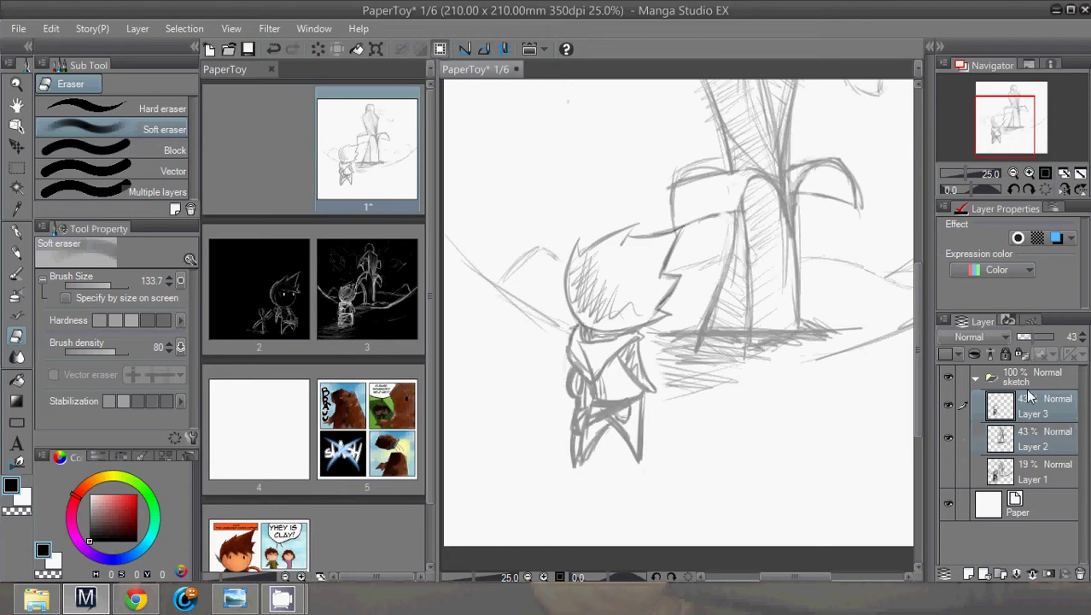
pyautogui.moveTo(1037, 340)
pyautogui.mouseDown()
pyautogui.moveTo(1073, 340)
pyautogui.moveTo(1063, 339)
pyautogui.mouseUp()
pyautogui.click(1033, 447)
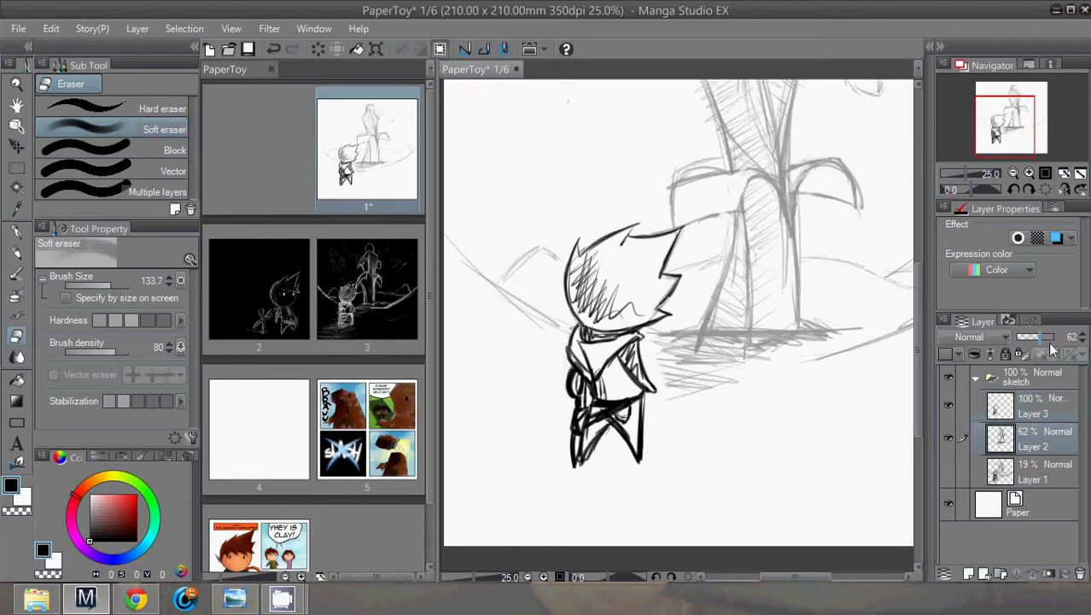
# Combine Layer 3 and Layer 2 into one layer and set its opacity to 45%
pyautogui.keyDown('ctrl'); pyautogui.click(1041, 402); pyautogui.keyUp('ctrl')
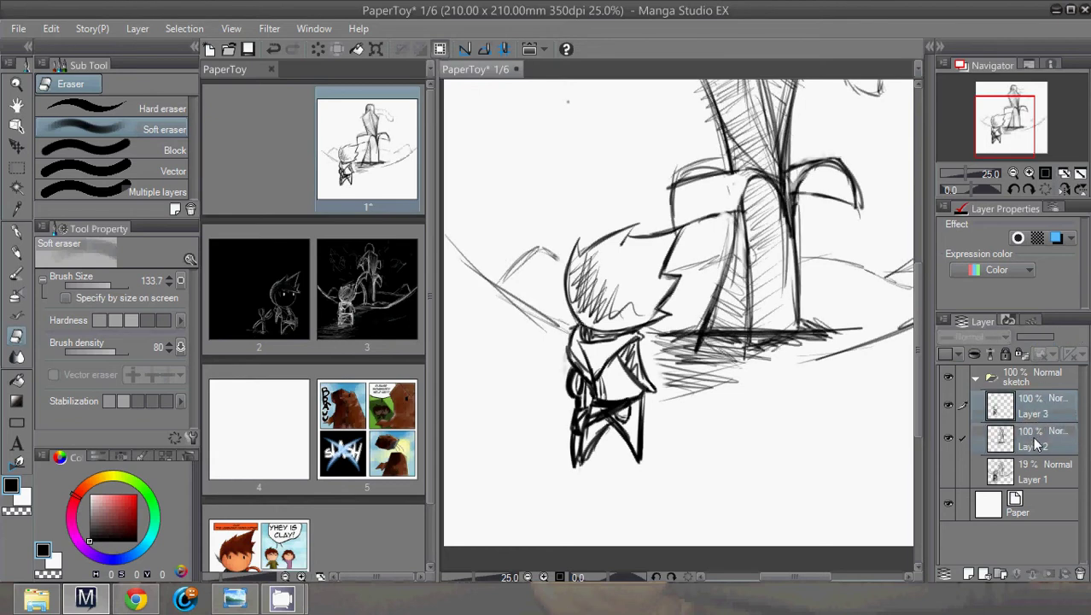
pyautogui.click(1032, 437)
pyautogui.keyDown('ctrl'); pyautogui.click(1035, 411); pyautogui.keyUp('ctrl')
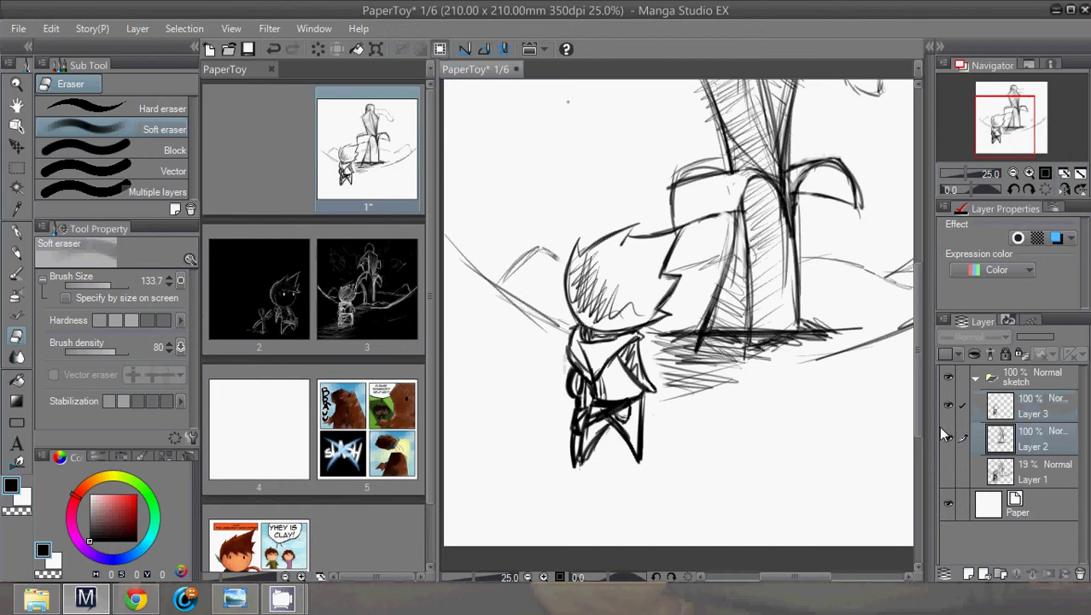
pyautogui.rightClick(1036, 403)
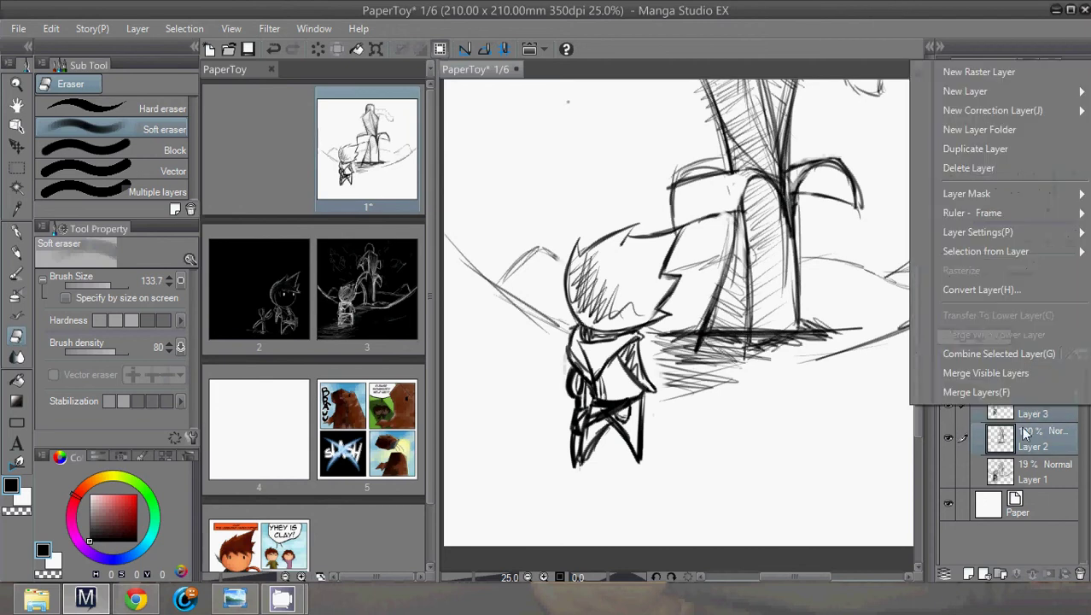
pyautogui.click(1014, 355)
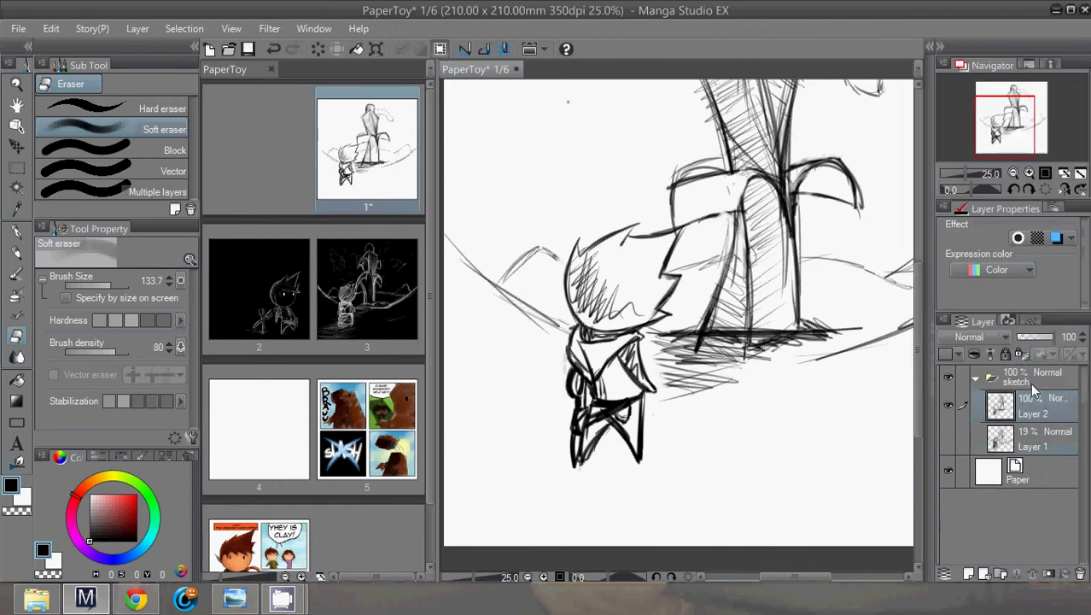
pyautogui.moveTo(1043, 339); pyautogui.dragTo(1032, 340)
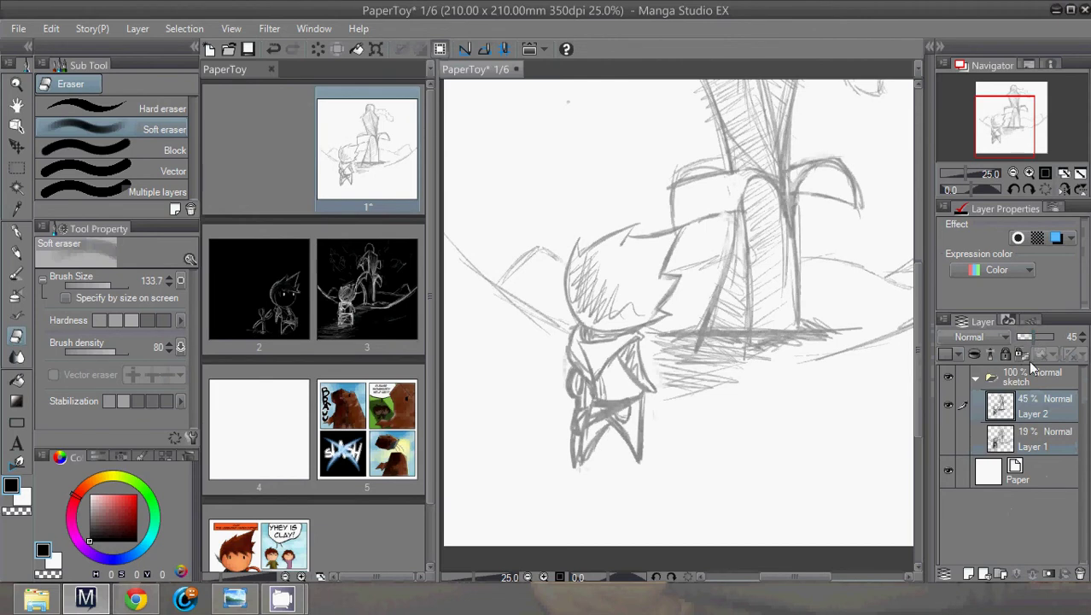
# Add a new raster layer, move it above the sketch folder and rename it "lines"
pyautogui.click(969, 573)
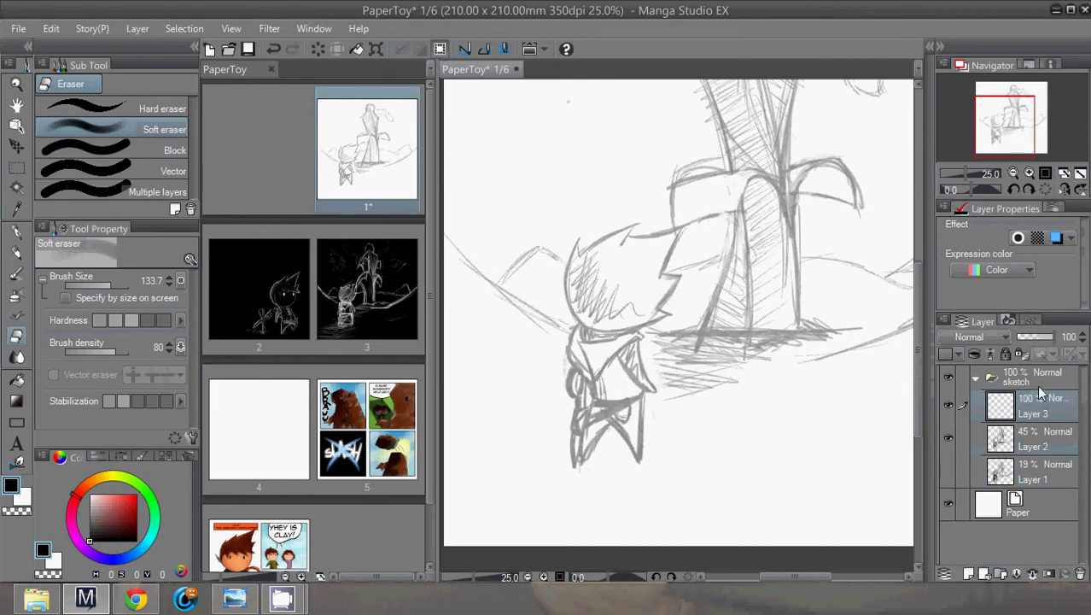
pyautogui.moveTo(1040, 392); pyautogui.dragTo(1040, 374)
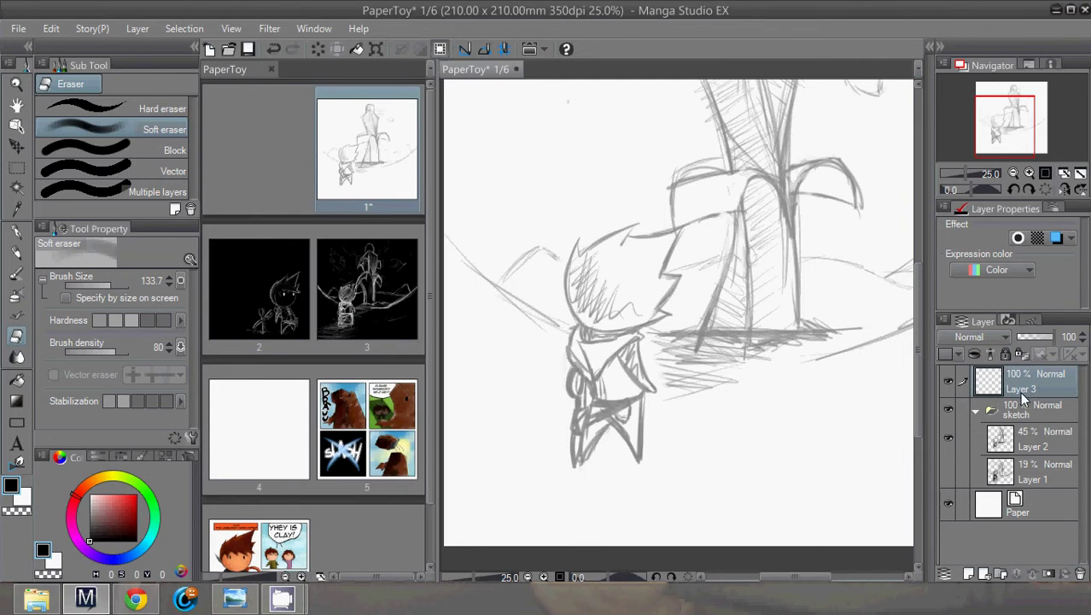
pyautogui.click(1019, 446)
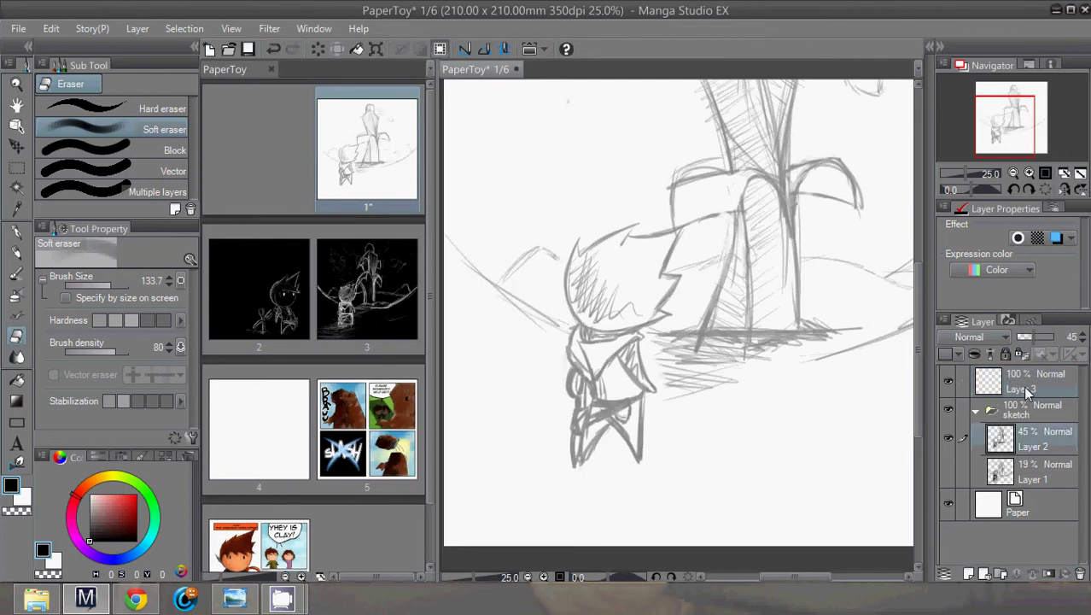
pyautogui.click(1029, 390)
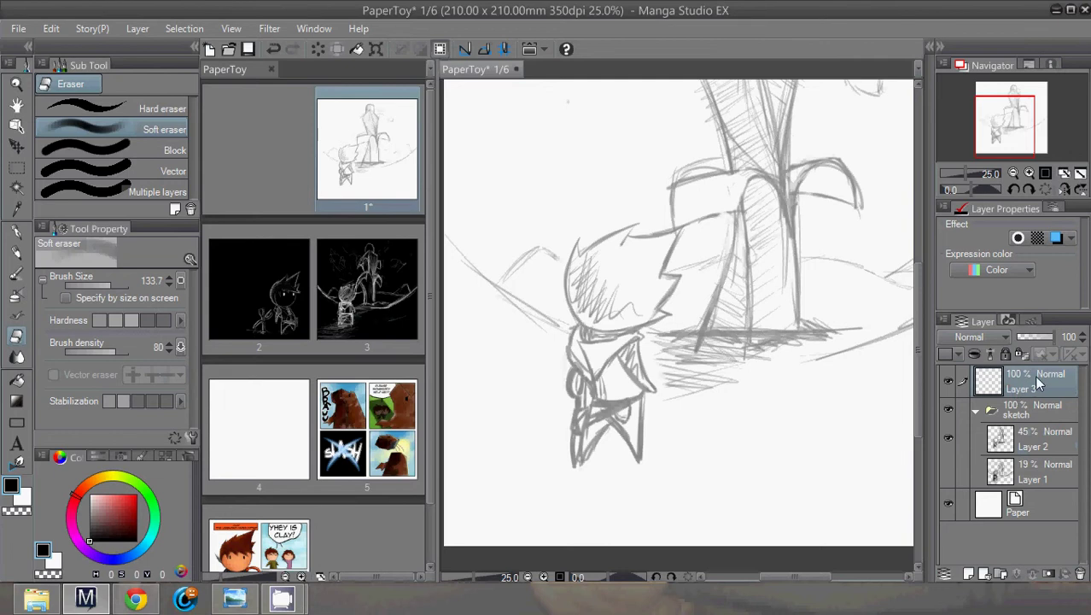
pyautogui.doubleClick(1035, 387)
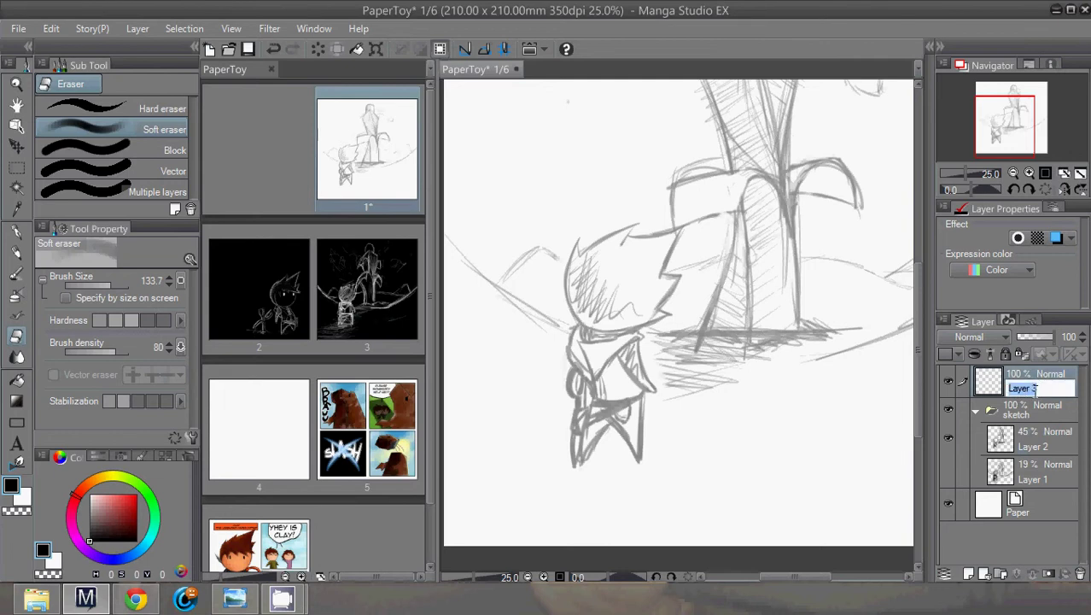
pyautogui.press('BackSpace')
pyautogui.press('Return')
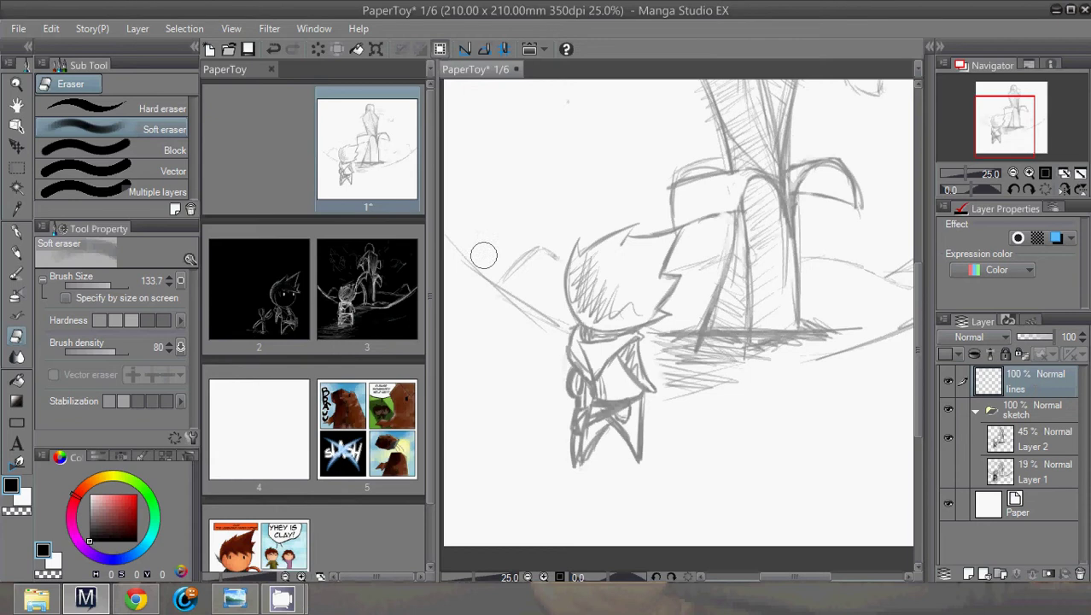
# Ink the character's scarf over the sketch on the "lines" layer with the Rough pencil at brush size 29.0
pyautogui.click(16, 252)
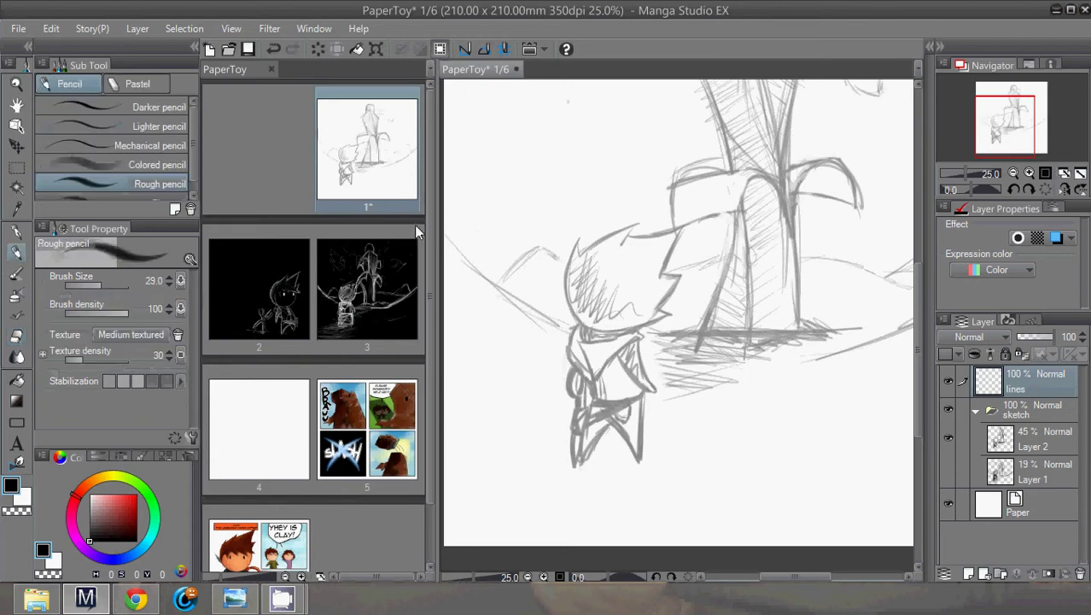
pyautogui.click(1028, 447)
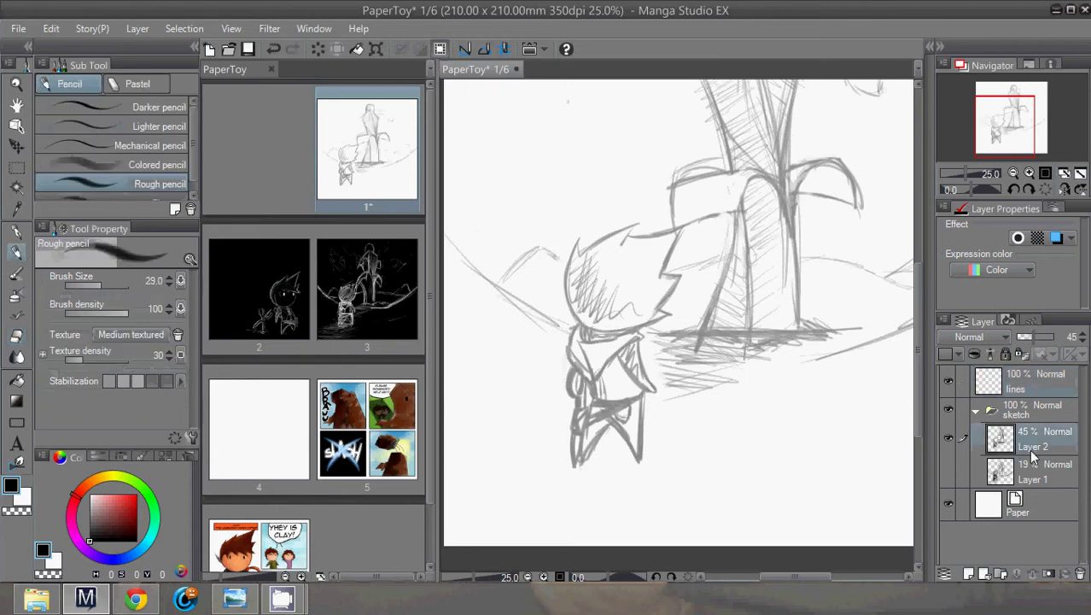
pyautogui.click(1032, 470)
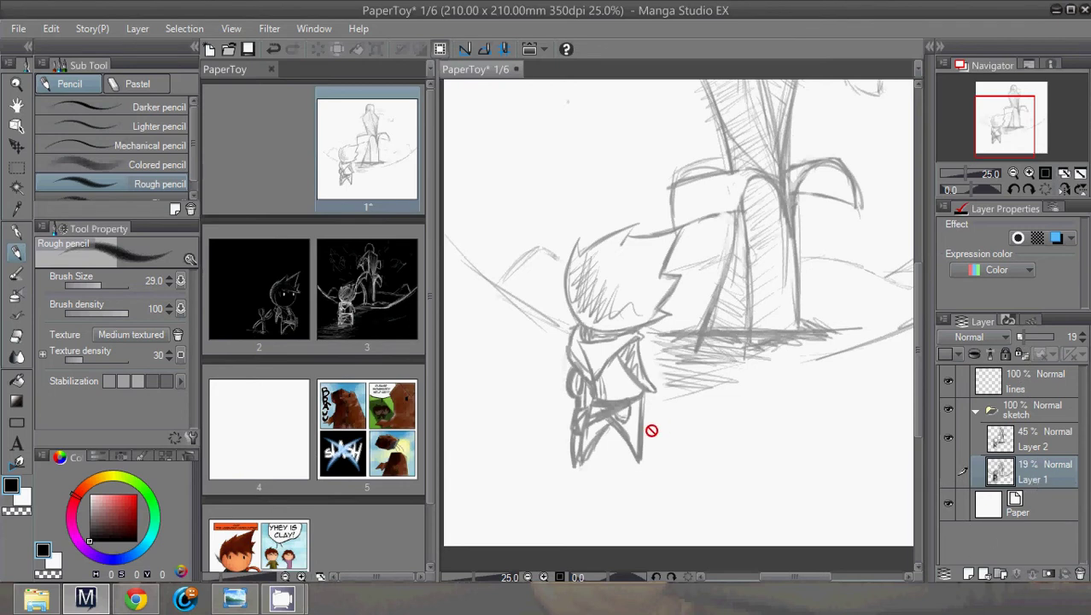
pyautogui.click(1069, 384)
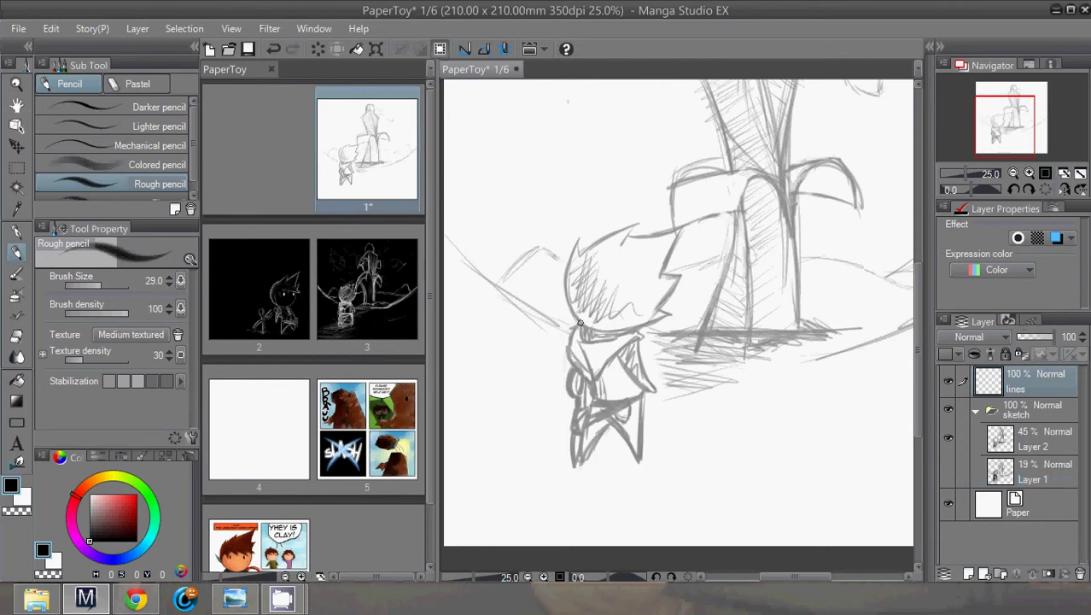
pyautogui.moveTo(578, 323)
pyautogui.mouseDown()
pyautogui.moveTo(568, 348)
pyautogui.moveTo(594, 379)
pyautogui.moveTo(639, 338)
pyautogui.moveTo(604, 345)
pyautogui.mouseUp()
pyautogui.hotkey('ctrl', 'z')
pyautogui.hotkey('ctrl', 'z')
pyautogui.hotkey('ctrl', 'z')
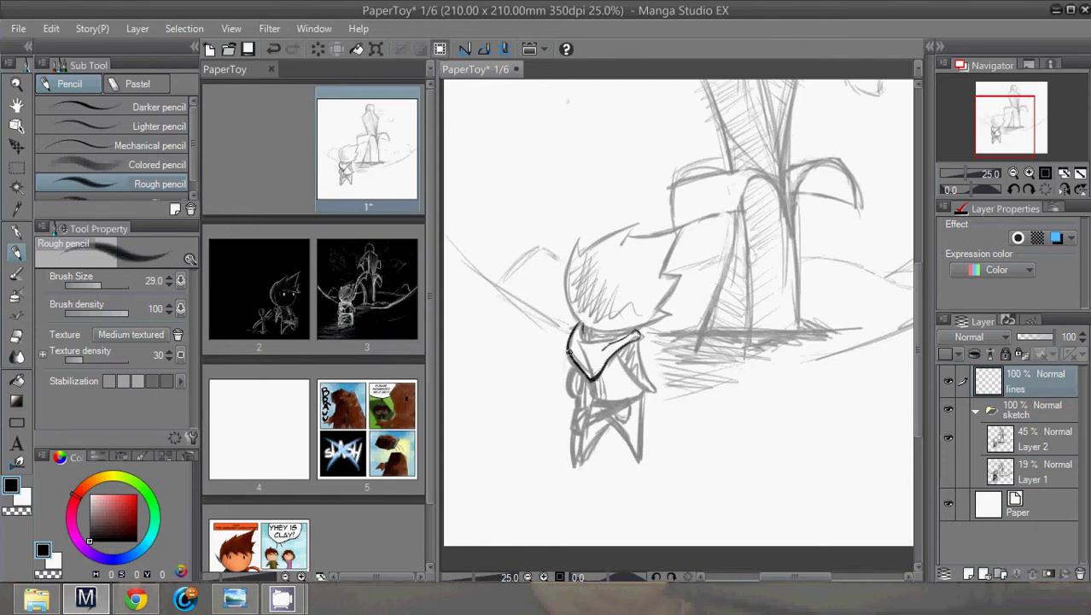
pyautogui.moveTo(568, 350)
pyautogui.mouseDown()
pyautogui.moveTo(584, 362)
pyautogui.moveTo(587, 341)
pyautogui.moveTo(625, 333)
pyautogui.mouseUp()
pyautogui.moveTo(593, 378); pyautogui.dragTo(596, 397)
pyautogui.hotkey('ctrl', 'z')
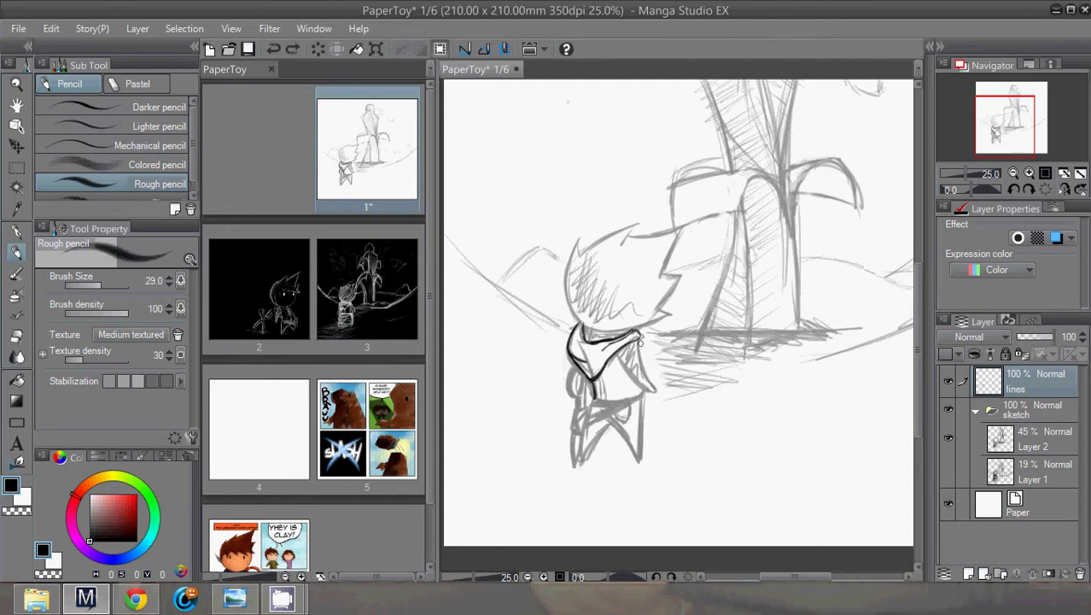
# Ink the character's right sleeve and the belt band along the bottom edge of the torso
pyautogui.moveTo(639, 335); pyautogui.dragTo(650, 389)
pyautogui.moveTo(620, 354); pyautogui.dragTo(657, 391)
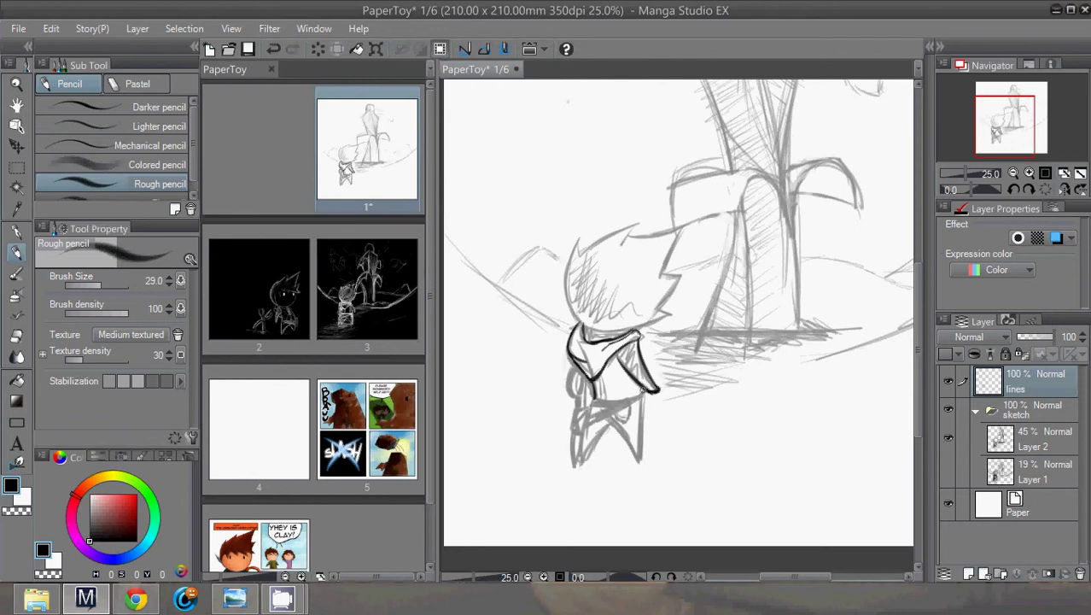
pyautogui.moveTo(644, 391)
pyautogui.mouseDown()
pyautogui.moveTo(610, 399)
pyautogui.moveTo(638, 394)
pyautogui.mouseUp()
pyautogui.moveTo(593, 398)
pyautogui.mouseDown()
pyautogui.moveTo(619, 407)
pyautogui.moveTo(647, 395)
pyautogui.mouseUp()
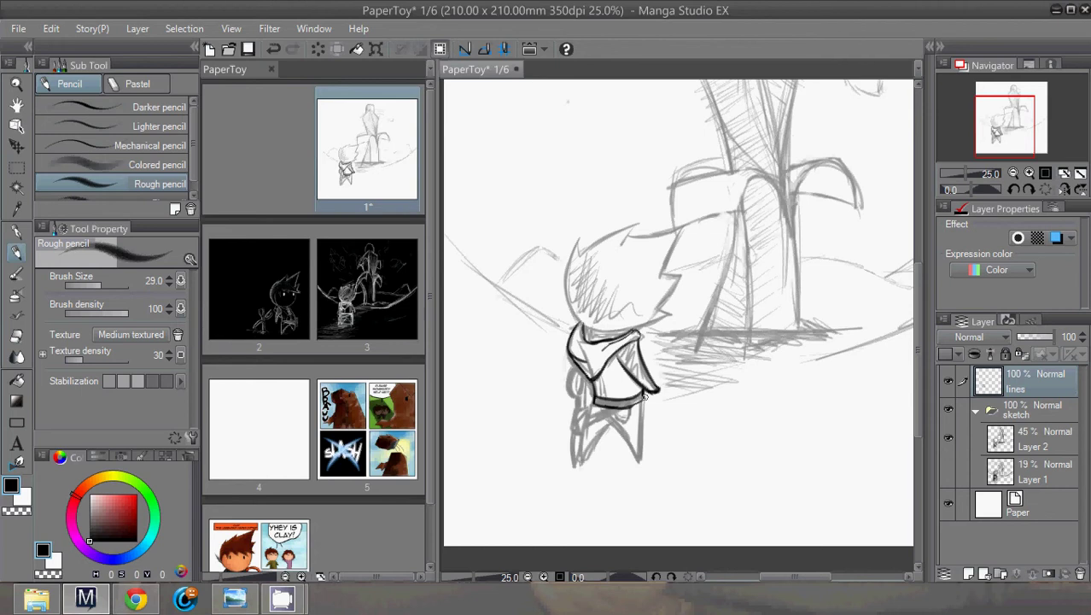
# Ink the slanted strap below the belt and the outlines of both legs
pyautogui.moveTo(573, 431); pyautogui.dragTo(629, 405)
pyautogui.hotkey('ctrl', 'z')
pyautogui.hotkey('ctrl', 'z')
pyautogui.hotkey('ctrl', 'z')
pyautogui.moveTo(595, 411); pyautogui.dragTo(585, 424)
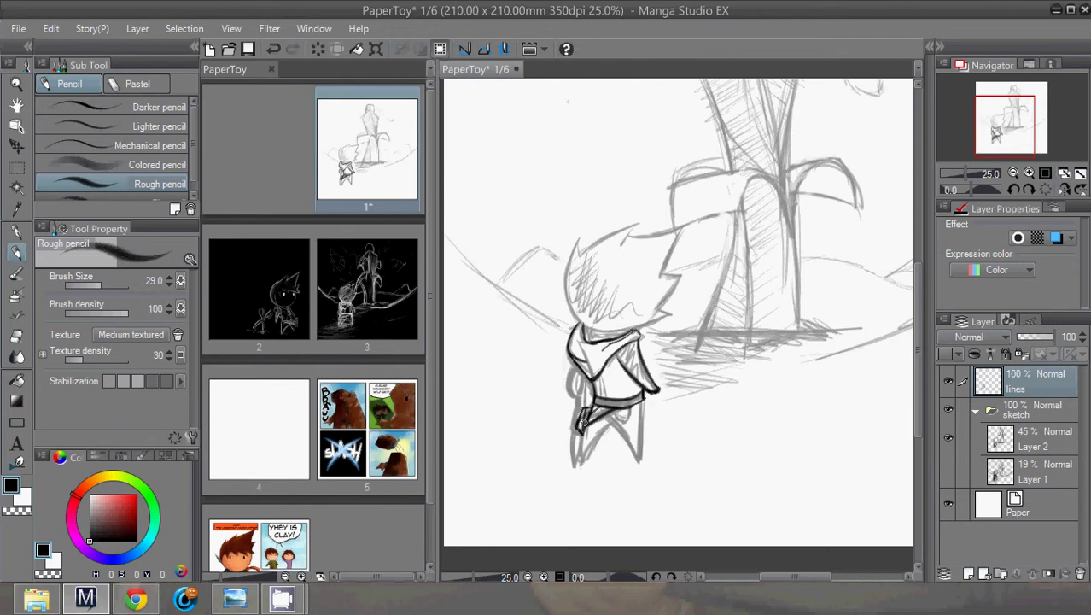
pyautogui.hotkey('ctrl', 'z')
pyautogui.moveTo(589, 406); pyautogui.dragTo(572, 427)
pyautogui.hotkey('ctrl', 'z')
pyautogui.moveTo(588, 419)
pyautogui.mouseDown()
pyautogui.moveTo(579, 459)
pyautogui.moveTo(609, 425)
pyautogui.moveTo(637, 460)
pyautogui.moveTo(642, 398)
pyautogui.moveTo(640, 455)
pyautogui.mouseUp()
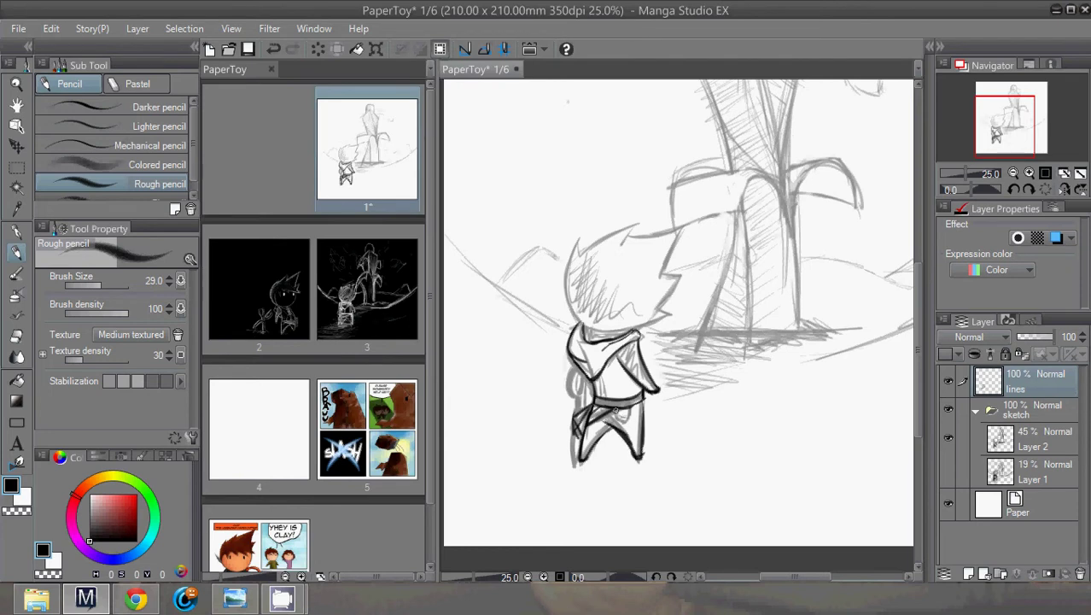
pyautogui.moveTo(615, 411)
pyautogui.mouseDown()
pyautogui.moveTo(624, 422)
pyautogui.moveTo(630, 407)
pyautogui.mouseUp()
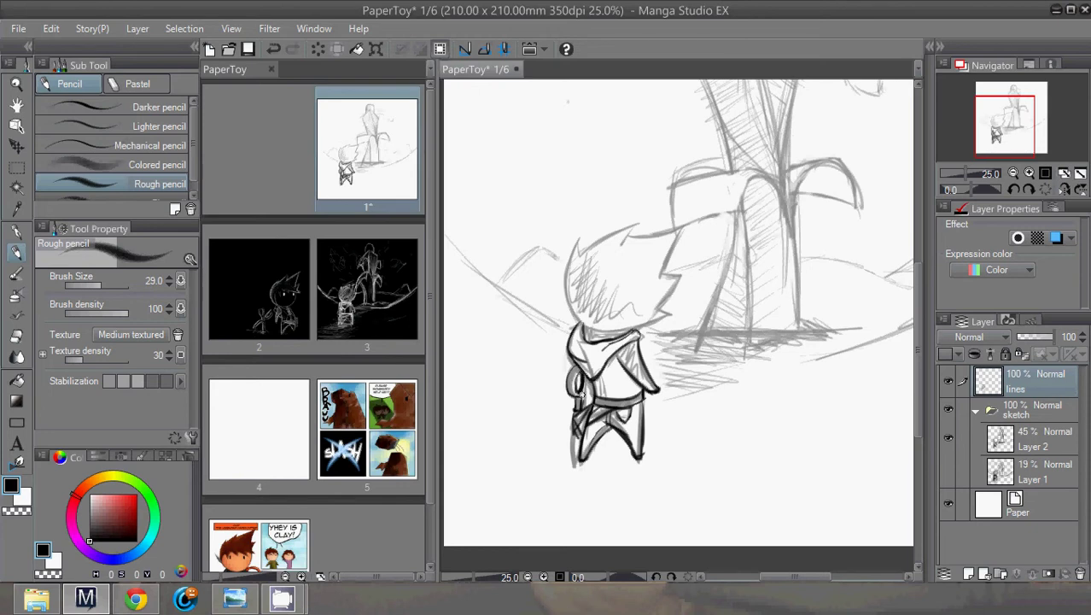
# Ink the character's left arm and the dark details hanging beside the left hip
pyautogui.moveTo(584, 381); pyautogui.dragTo(589, 371)
pyautogui.moveTo(589, 385); pyautogui.dragTo(590, 401)
pyautogui.moveTo(573, 438)
pyautogui.mouseDown()
pyautogui.moveTo(577, 466)
pyautogui.moveTo(580, 439)
pyautogui.mouseUp()
# Ink the outline of the character's head with its pointed hair spikes and save the file
pyautogui.moveTo(566, 308); pyautogui.dragTo(562, 252)
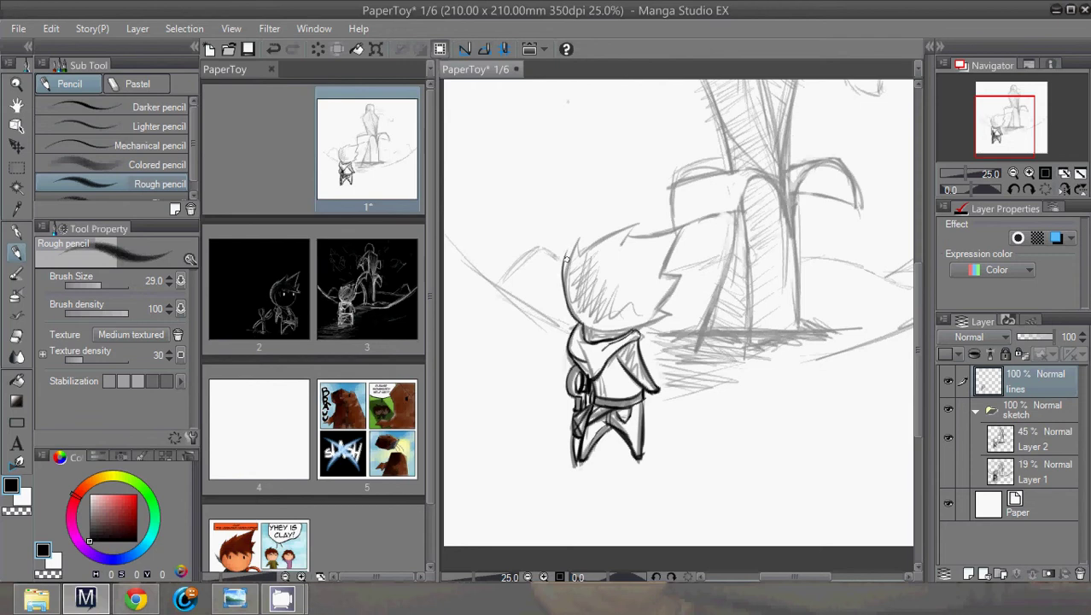
pyautogui.hotkey('ctrl', 'z')
pyautogui.moveTo(566, 307); pyautogui.dragTo(569, 234)
pyautogui.hotkey('ctrl', 'z')
pyautogui.moveTo(567, 307)
pyautogui.mouseDown()
pyautogui.moveTo(575, 236)
pyautogui.moveTo(643, 227)
pyautogui.moveTo(682, 233)
pyautogui.moveTo(691, 276)
pyautogui.moveTo(665, 289)
pyautogui.moveTo(659, 271)
pyautogui.moveTo(684, 276)
pyautogui.moveTo(650, 314)
pyautogui.mouseUp()
pyautogui.hotkey('ctrl', 'z')
pyautogui.moveTo(682, 277); pyautogui.dragTo(639, 316)
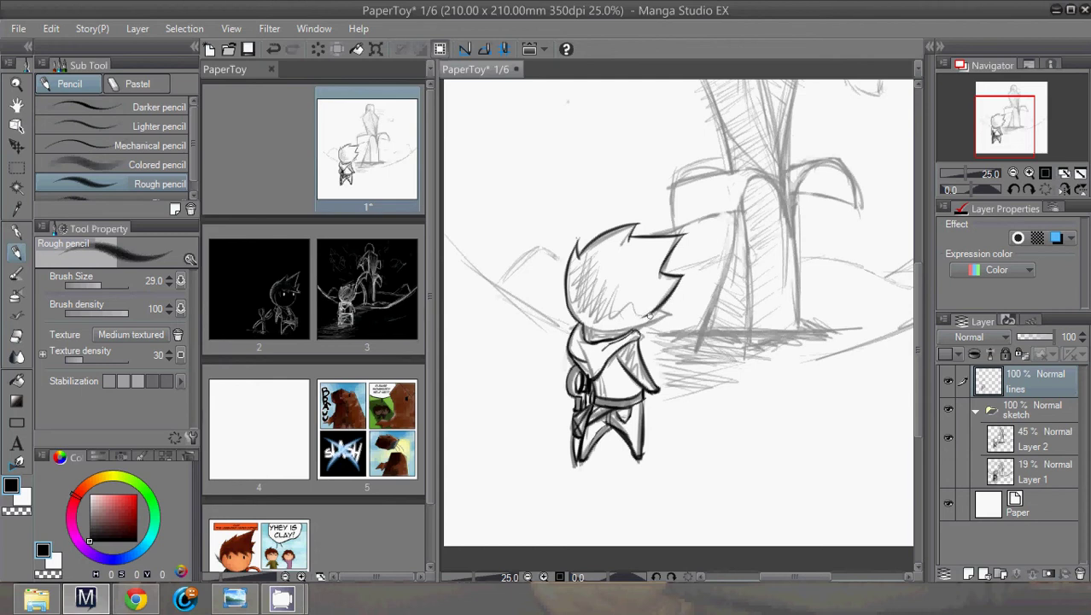
pyautogui.hotkey('ctrl', 'z')
pyautogui.moveTo(684, 272)
pyautogui.mouseDown()
pyautogui.moveTo(626, 324)
pyautogui.moveTo(642, 323)
pyautogui.moveTo(584, 324)
pyautogui.moveTo(637, 325)
pyautogui.moveTo(606, 329)
pyautogui.mouseUp()
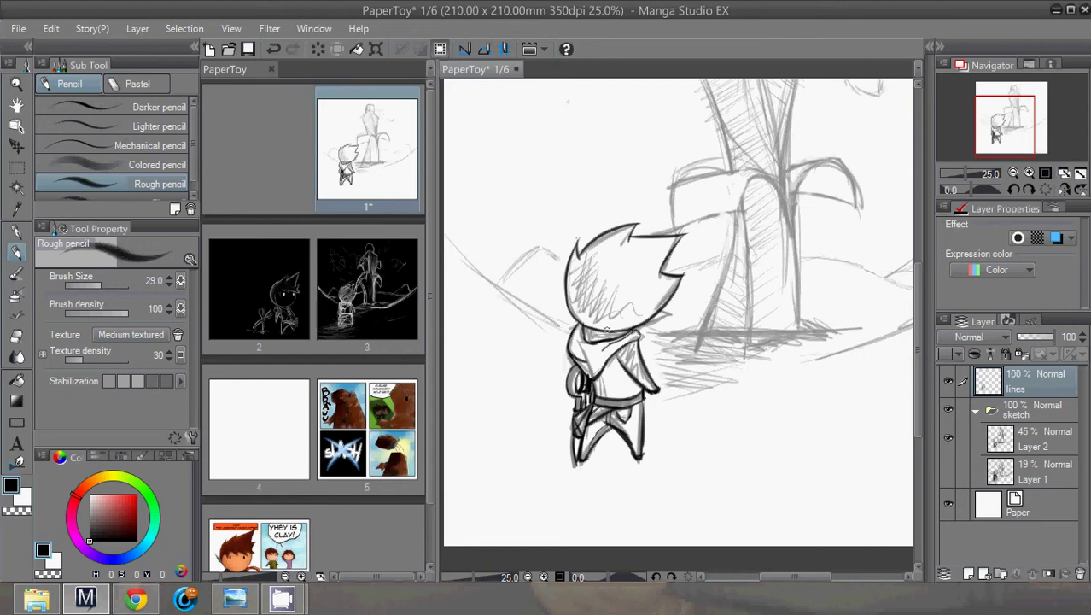
pyautogui.moveTo(1005, 111); pyautogui.dragTo(1010, 110)
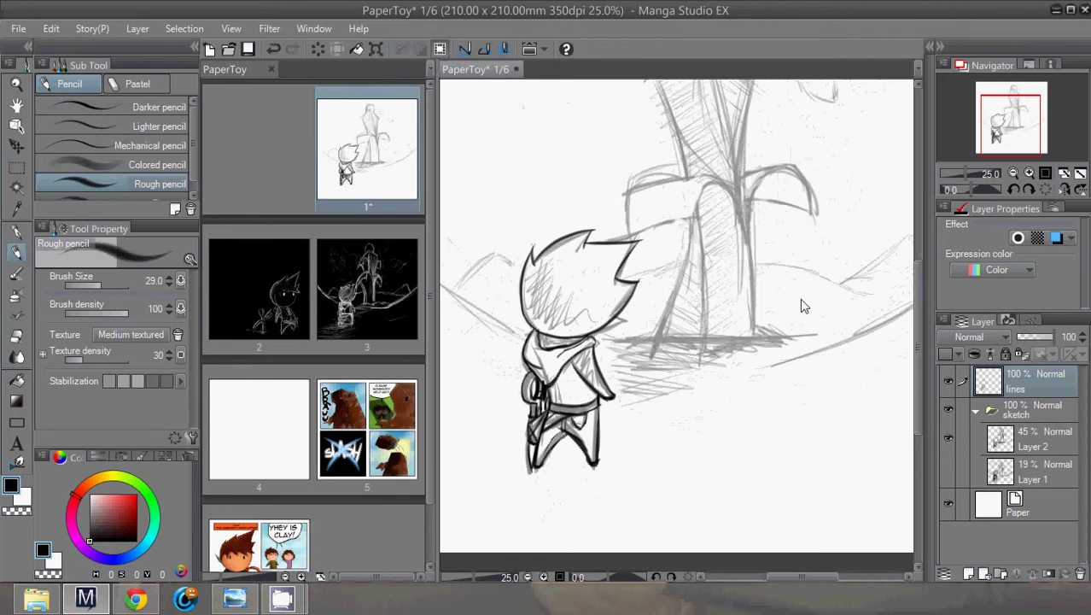
pyautogui.hotkey('ctrl', 's')
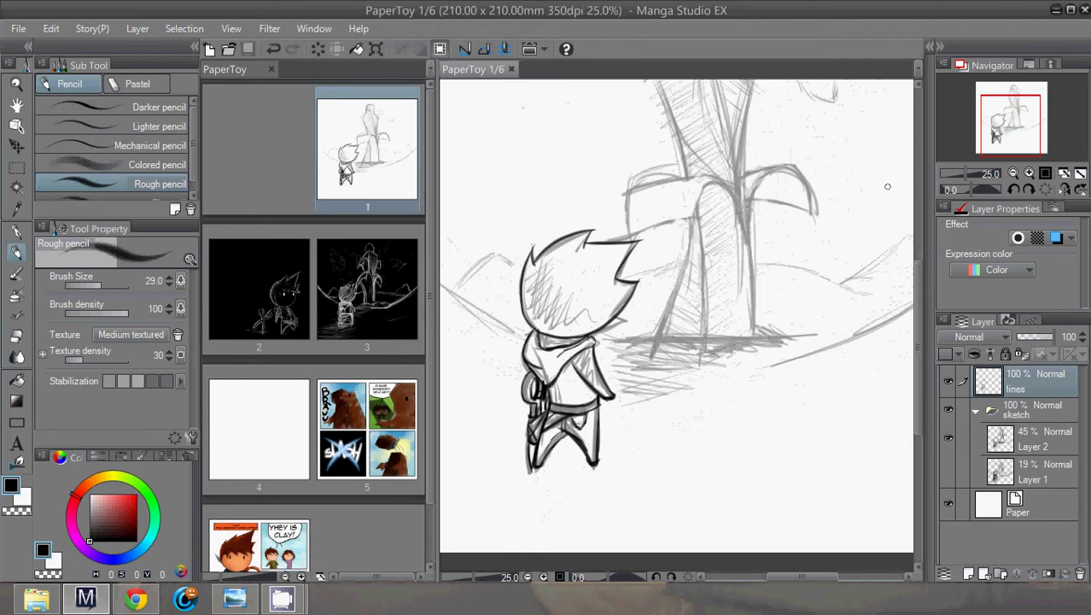
# Ink the tree's large left leaf and the long line running from its fold down to the ground
pyautogui.moveTo(1003, 132); pyautogui.dragTo(1014, 120)
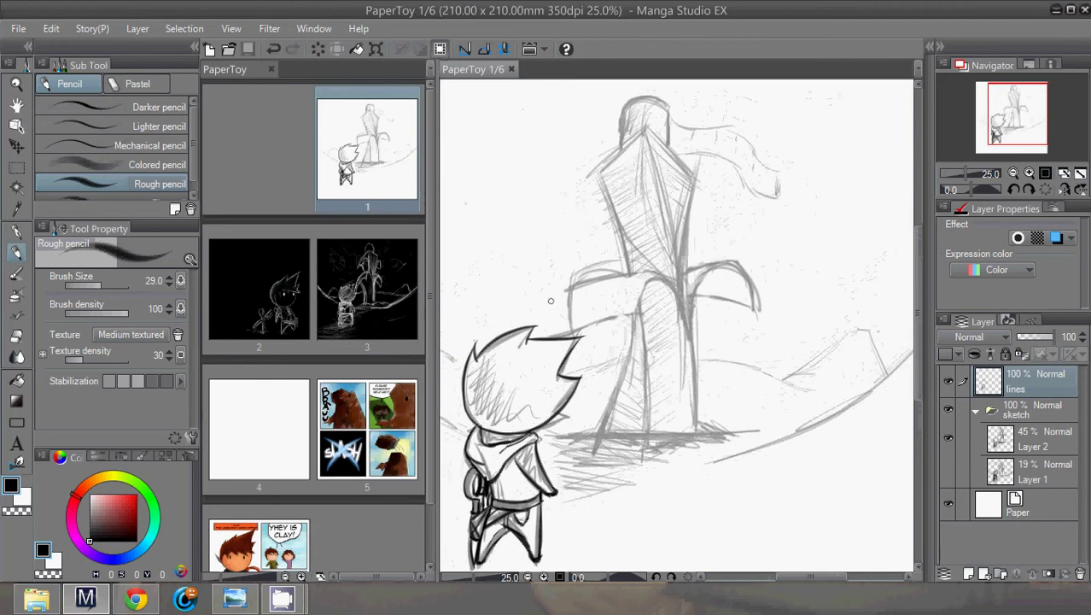
pyautogui.moveTo(566, 287); pyautogui.dragTo(569, 328)
pyautogui.hotkey('ctrl', 'z')
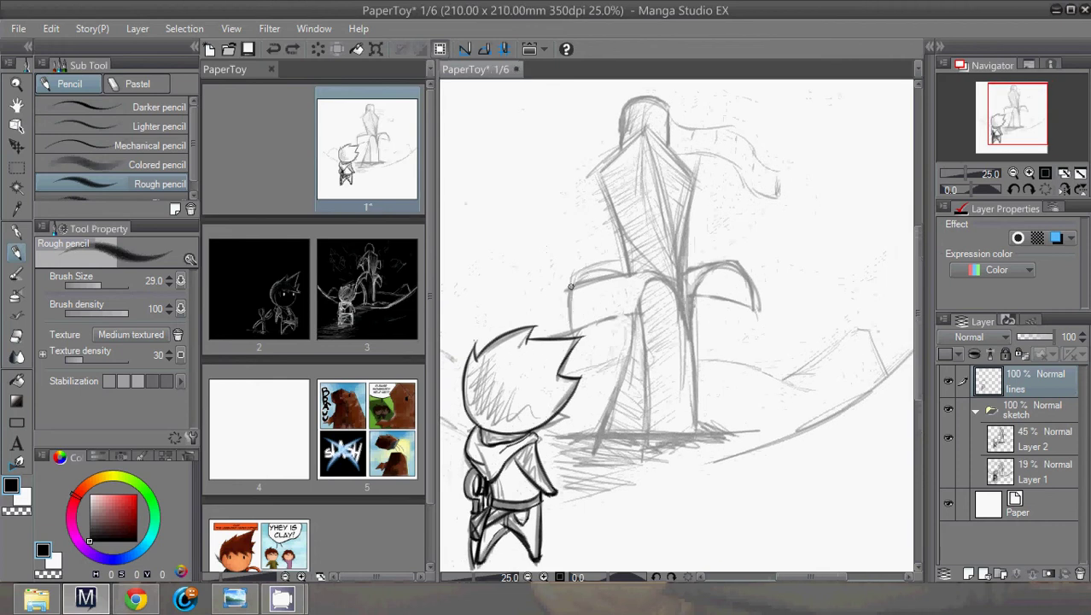
pyautogui.moveTo(570, 284); pyautogui.dragTo(571, 328)
pyautogui.hotkey('ctrl', 'z')
pyautogui.moveTo(571, 287)
pyautogui.mouseDown()
pyautogui.moveTo(563, 320)
pyautogui.moveTo(572, 333)
pyautogui.moveTo(599, 319)
pyautogui.moveTo(564, 335)
pyautogui.moveTo(649, 321)
pyautogui.mouseUp()
pyautogui.hotkey('ctrl', 'z')
pyautogui.moveTo(566, 332)
pyautogui.mouseDown()
pyautogui.moveTo(639, 317)
pyautogui.moveTo(643, 293)
pyautogui.moveTo(673, 290)
pyautogui.mouseUp()
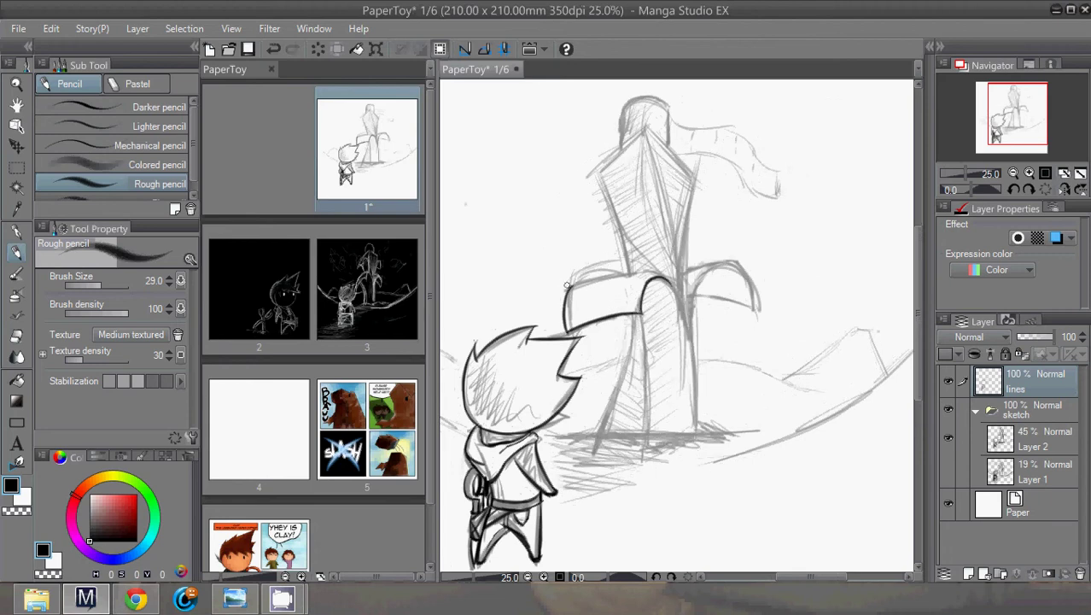
pyautogui.moveTo(567, 283)
pyautogui.mouseDown()
pyautogui.moveTo(646, 273)
pyautogui.moveTo(666, 281)
pyautogui.mouseUp()
pyautogui.moveTo(639, 311); pyautogui.dragTo(642, 431)
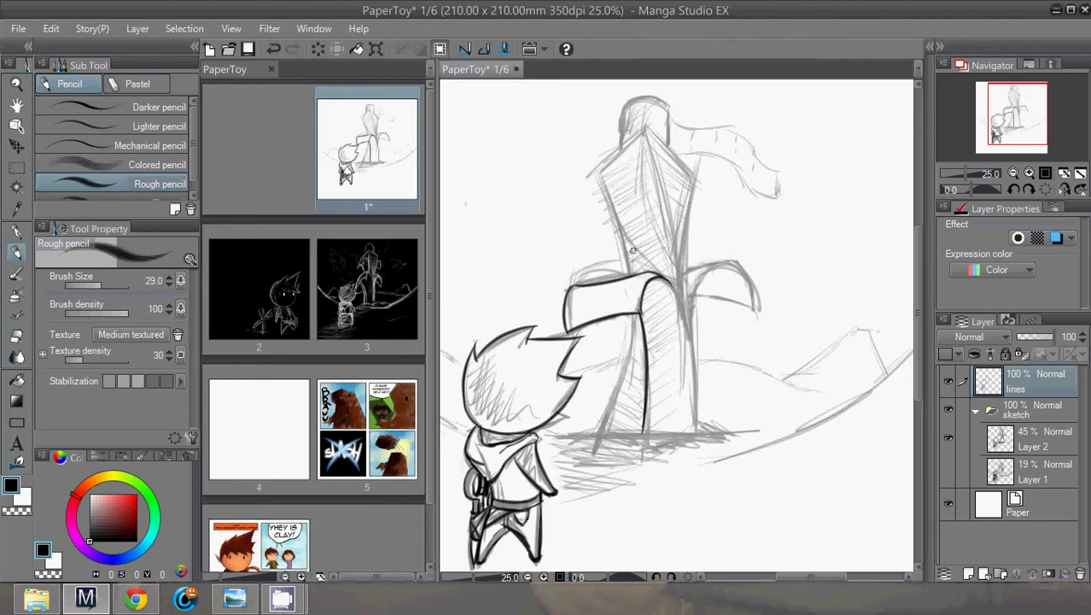
# Ink the left edge, tip and centre ridge of the pointed upper trunk, and the outer edges of the lower trunk
pyautogui.moveTo(597, 176); pyautogui.dragTo(615, 258)
pyautogui.hotkey('ctrl', 'z')
pyautogui.moveTo(597, 174); pyautogui.dragTo(628, 269)
pyautogui.moveTo(598, 174); pyautogui.dragTo(656, 133)
pyautogui.hotkey('ctrl', 'z')
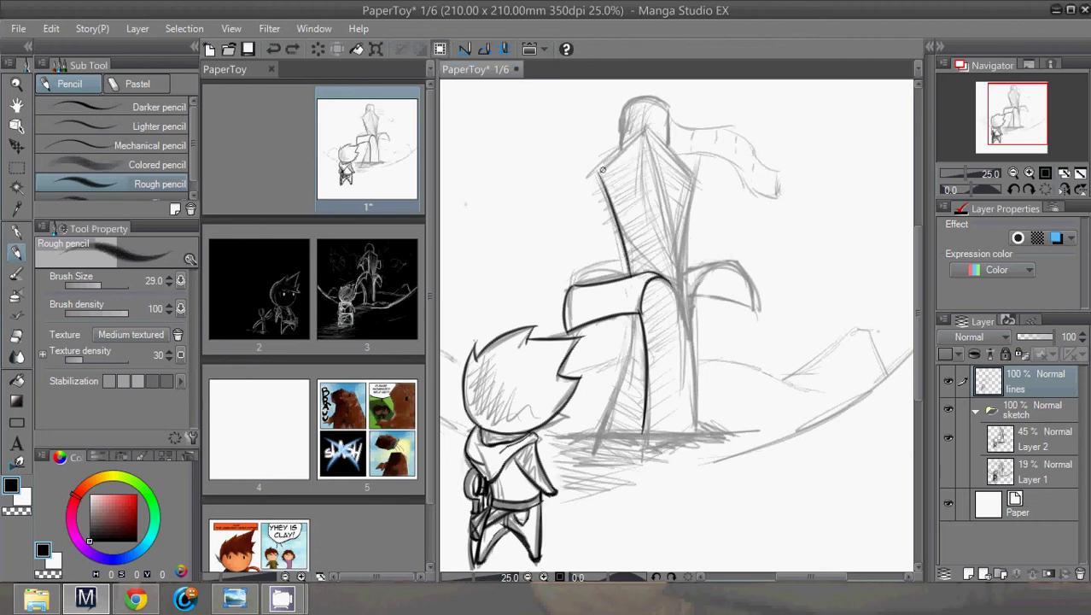
pyautogui.moveTo(598, 174)
pyautogui.mouseDown()
pyautogui.moveTo(654, 121)
pyautogui.moveTo(652, 134)
pyautogui.moveTo(650, 119)
pyautogui.moveTo(658, 183)
pyautogui.mouseUp()
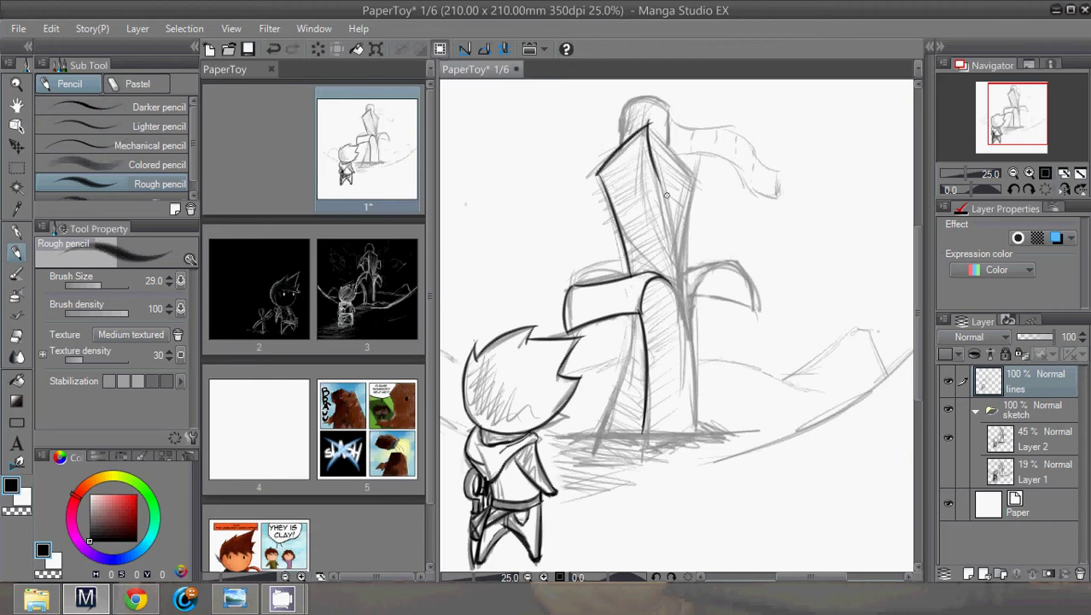
pyautogui.hotkey('ctrl', 'z')
pyautogui.moveTo(670, 220); pyautogui.dragTo(686, 316)
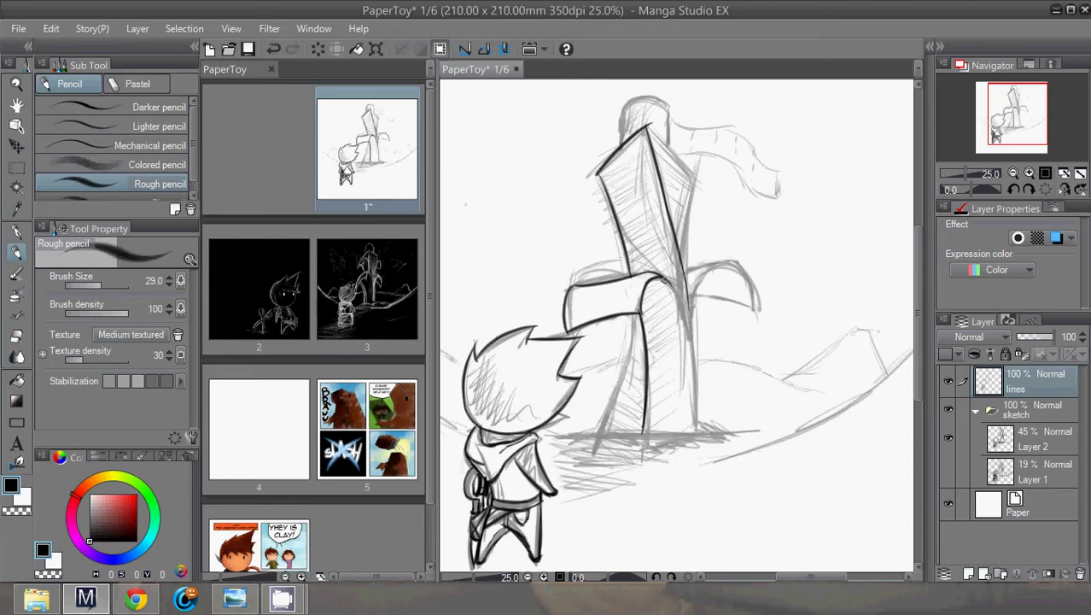
pyautogui.moveTo(665, 280)
pyautogui.mouseDown()
pyautogui.moveTo(691, 383)
pyautogui.moveTo(690, 355)
pyautogui.moveTo(690, 434)
pyautogui.mouseUp()
pyautogui.moveTo(593, 434)
pyautogui.mouseDown()
pyautogui.moveTo(632, 309)
pyautogui.moveTo(621, 379)
pyautogui.mouseUp()
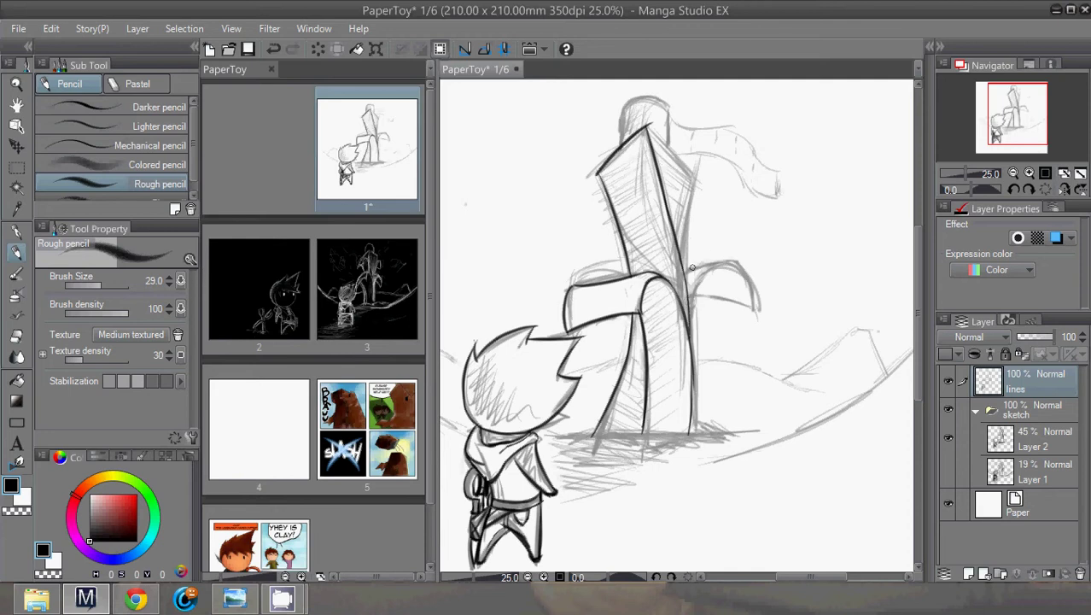
# Ink the right edge of the pointed upper trunk and the outline of the drooping right leaf
pyautogui.moveTo(646, 126)
pyautogui.mouseDown()
pyautogui.moveTo(672, 142)
pyautogui.moveTo(682, 168)
pyautogui.mouseUp()
pyautogui.hotkey('ctrl', 'z')
pyautogui.moveTo(644, 126)
pyautogui.mouseDown()
pyautogui.moveTo(699, 197)
pyautogui.moveTo(693, 185)
pyautogui.moveTo(684, 275)
pyautogui.mouseUp()
pyautogui.hotkey('ctrl', 'z')
pyautogui.moveTo(696, 187)
pyautogui.mouseDown()
pyautogui.moveTo(693, 286)
pyautogui.moveTo(739, 263)
pyautogui.moveTo(758, 315)
pyautogui.moveTo(695, 299)
pyautogui.mouseUp()
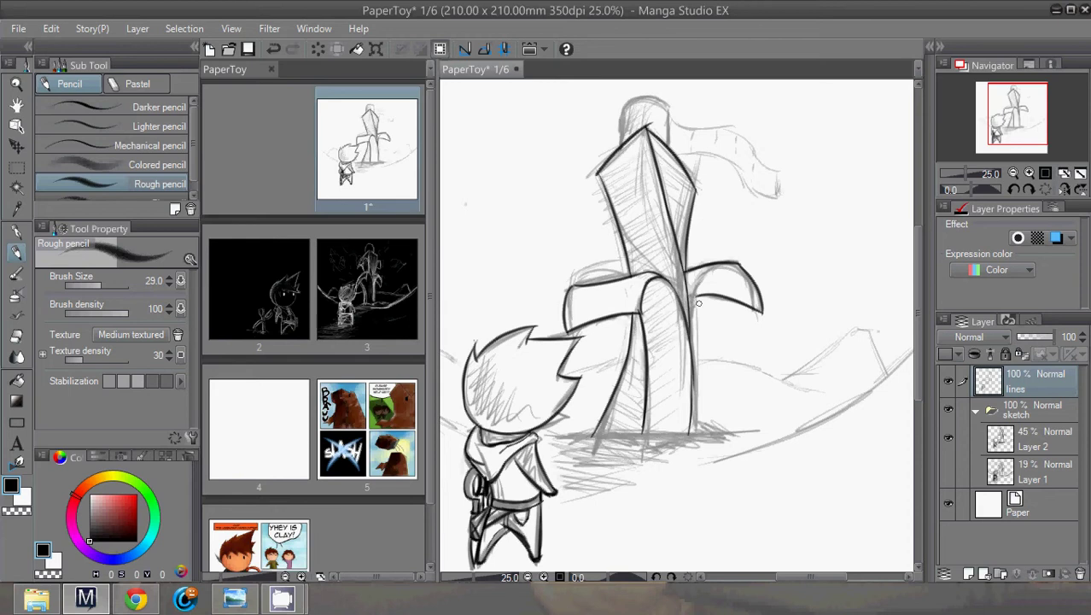
# Add inner fold and shading strokes where the right leaf meets the trunk
pyautogui.moveTo(690, 338); pyautogui.dragTo(715, 254)
pyautogui.hotkey('ctrl', 'z')
pyautogui.moveTo(689, 342)
pyautogui.mouseDown()
pyautogui.moveTo(730, 279)
pyautogui.moveTo(695, 302)
pyautogui.moveTo(699, 291)
pyautogui.moveTo(739, 266)
pyautogui.moveTo(702, 297)
pyautogui.mouseUp()
pyautogui.hotkey('ctrl', 'z')
pyautogui.moveTo(724, 273); pyautogui.dragTo(706, 292)
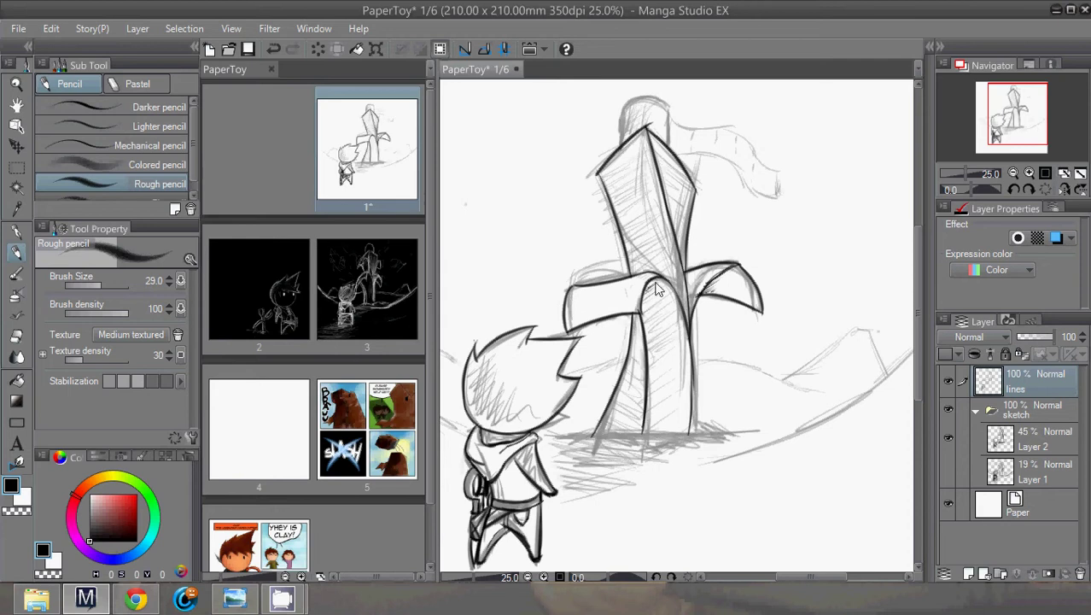
pyautogui.hotkey('ctrl', 'z')
# Ink the capped top behind the tree's tip and the waving ribbon that trails from it
pyautogui.moveTo(621, 145); pyautogui.dragTo(620, 102)
pyautogui.hotkey('ctrl', 'z')
pyautogui.moveTo(619, 145)
pyautogui.mouseDown()
pyautogui.moveTo(623, 106)
pyautogui.moveTo(654, 94)
pyautogui.moveTo(669, 143)
pyautogui.moveTo(727, 129)
pyautogui.moveTo(772, 170)
pyautogui.moveTo(790, 163)
pyautogui.moveTo(786, 197)
pyautogui.mouseUp()
pyautogui.hotkey('ctrl', 'z')
pyautogui.hotkey('ctrl', 'z')
pyautogui.hotkey('ctrl', 'z')
pyautogui.hotkey('ctrl', 'z')
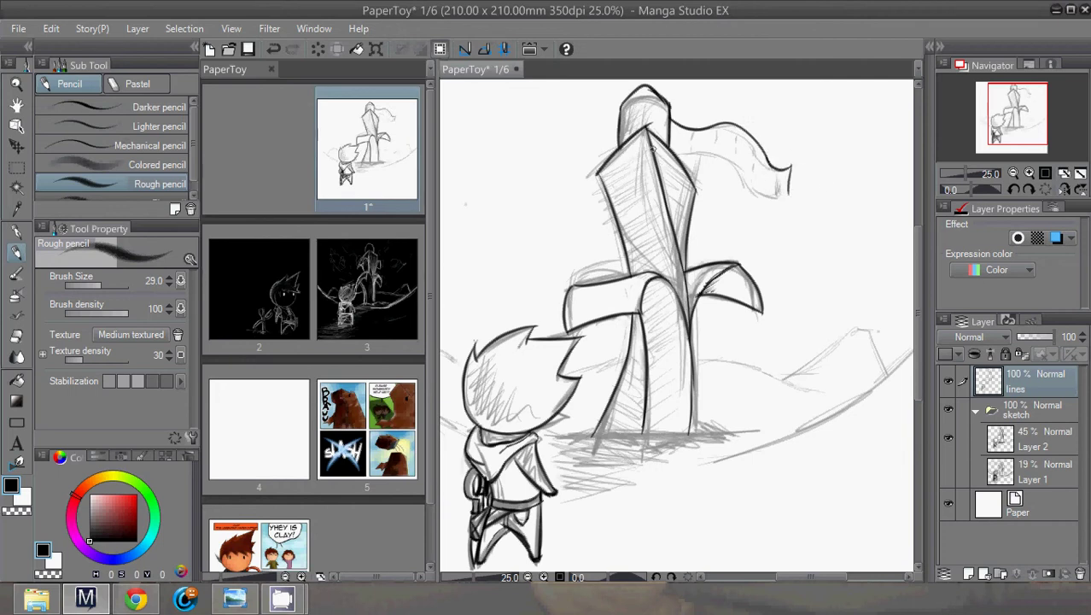
pyautogui.moveTo(670, 151)
pyautogui.mouseDown()
pyautogui.moveTo(713, 150)
pyautogui.moveTo(790, 201)
pyautogui.mouseUp()
pyautogui.moveTo(749, 168)
pyautogui.mouseDown()
pyautogui.moveTo(774, 196)
pyautogui.moveTo(787, 195)
pyautogui.moveTo(764, 191)
pyautogui.mouseUp()
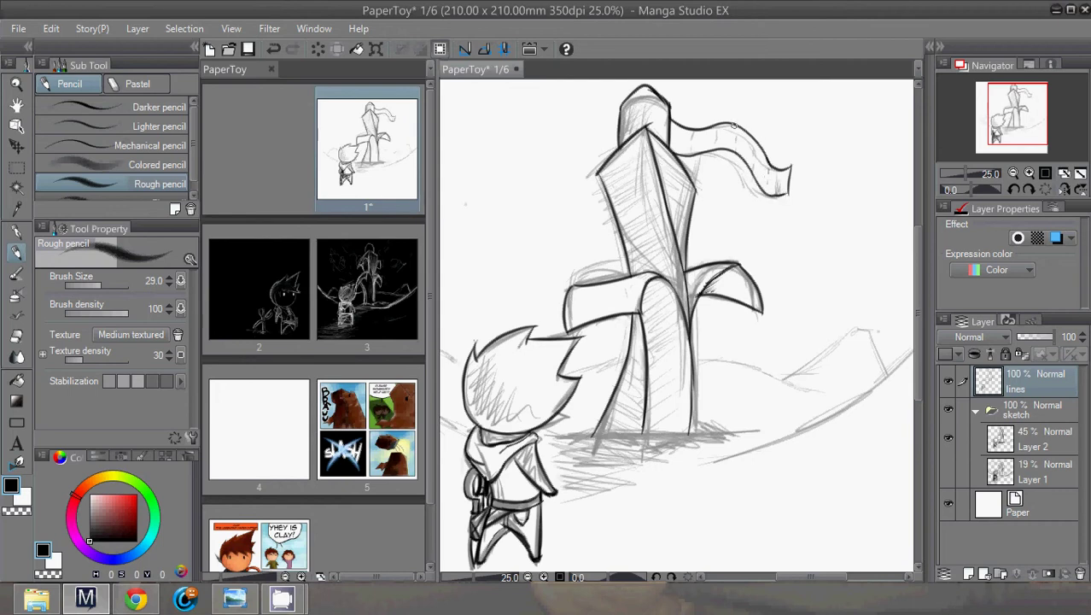
# Add short crease marks across the ribbon and try a centre line on the capped top
pyautogui.moveTo(736, 127); pyautogui.dragTo(735, 142)
pyautogui.moveTo(712, 125)
pyautogui.mouseDown()
pyautogui.moveTo(711, 140)
pyautogui.moveTo(690, 149)
pyautogui.mouseUp()
pyautogui.moveTo(642, 106); pyautogui.dragTo(643, 117)
pyautogui.moveTo(643, 92); pyautogui.dragTo(645, 121)
pyautogui.hotkey('ctrl', 'z')
# Switch to the Soft eraser and reduce its brush size to 32.3
pyautogui.click(16, 335)
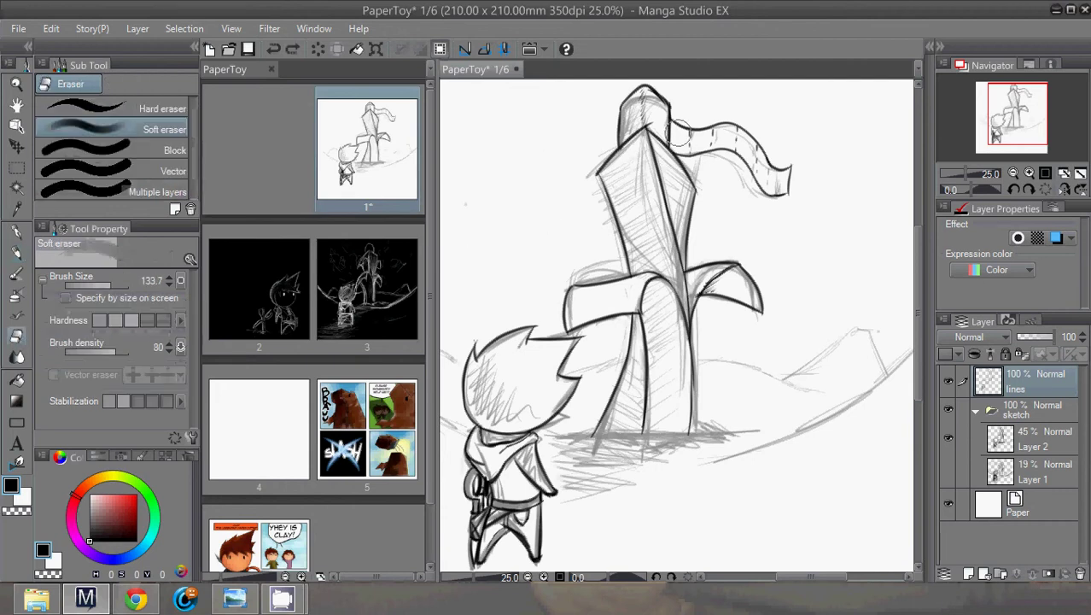
pyautogui.press('[')
pyautogui.press('[')
pyautogui.press('[')
pyautogui.press('[')
pyautogui.press('[')
pyautogui.press('[')
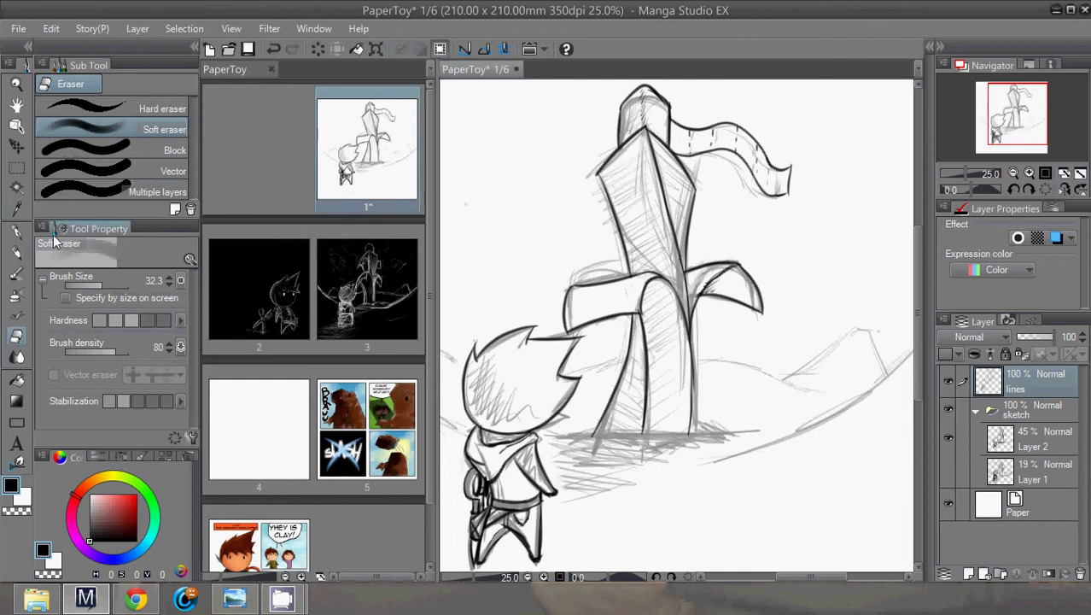
# Ink the sloping ground line right of the tree with the Rough pencil, toggling the sketch's visibility, and select Layer 2
pyautogui.click(17, 251)
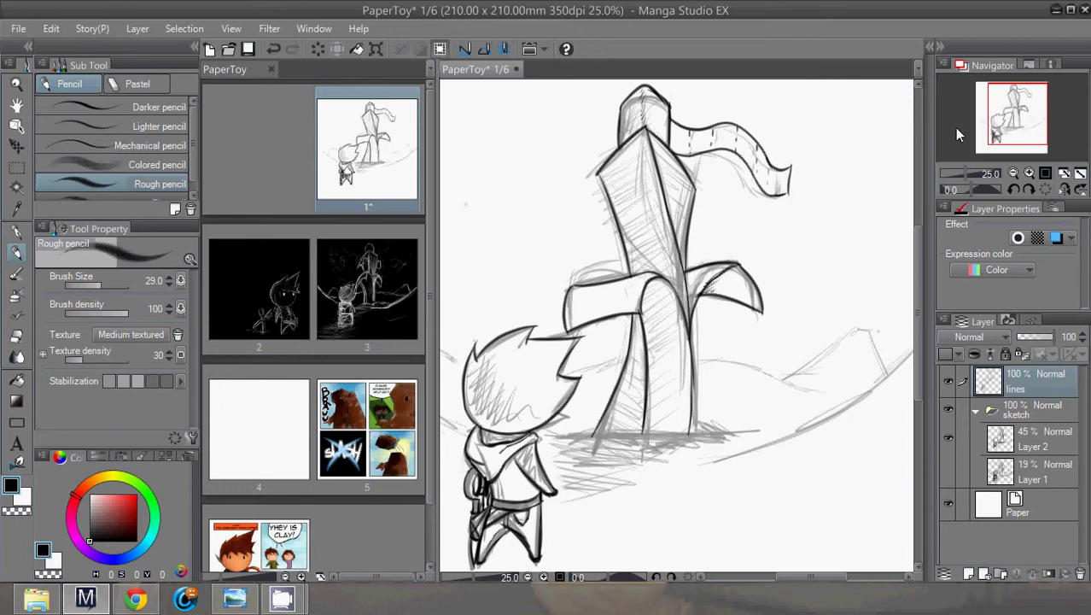
pyautogui.moveTo(1013, 116); pyautogui.dragTo(1018, 125)
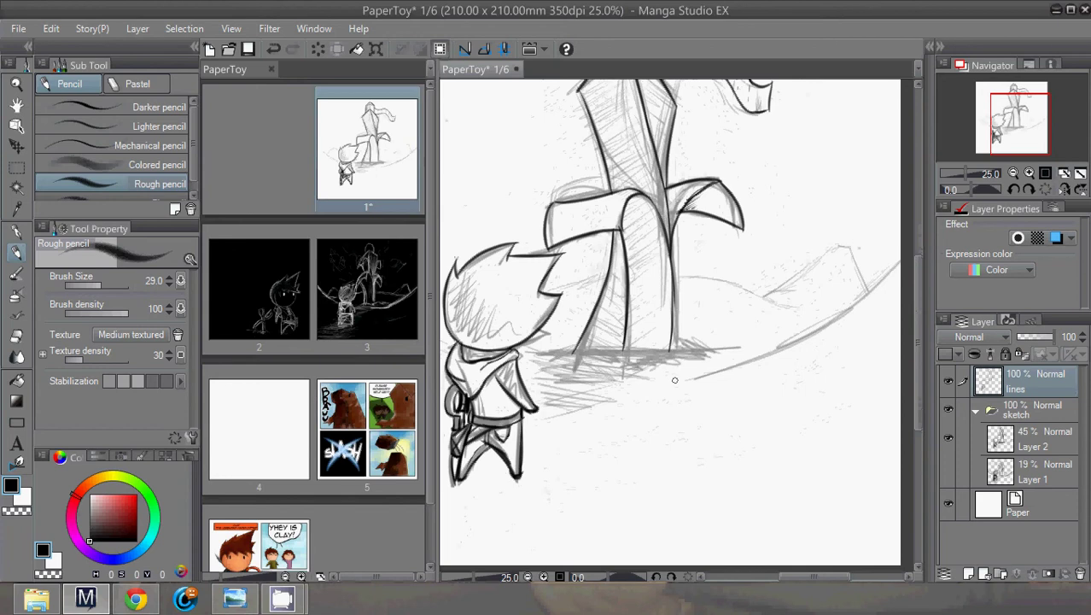
pyautogui.moveTo(693, 378); pyautogui.dragTo(773, 351)
pyautogui.click(948, 437)
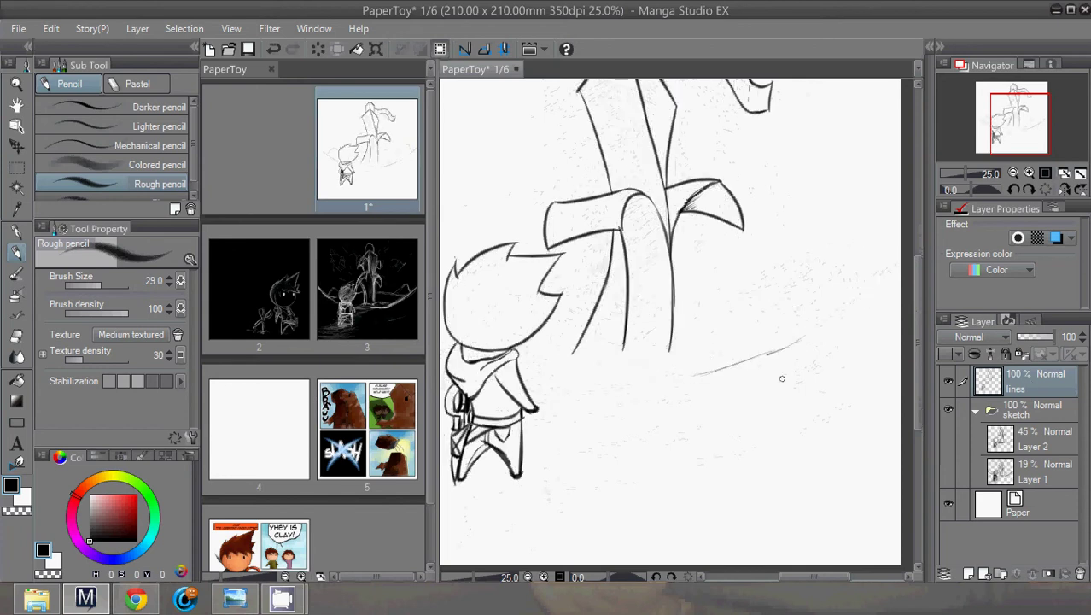
pyautogui.moveTo(794, 340); pyautogui.dragTo(897, 263)
pyautogui.click(947, 441)
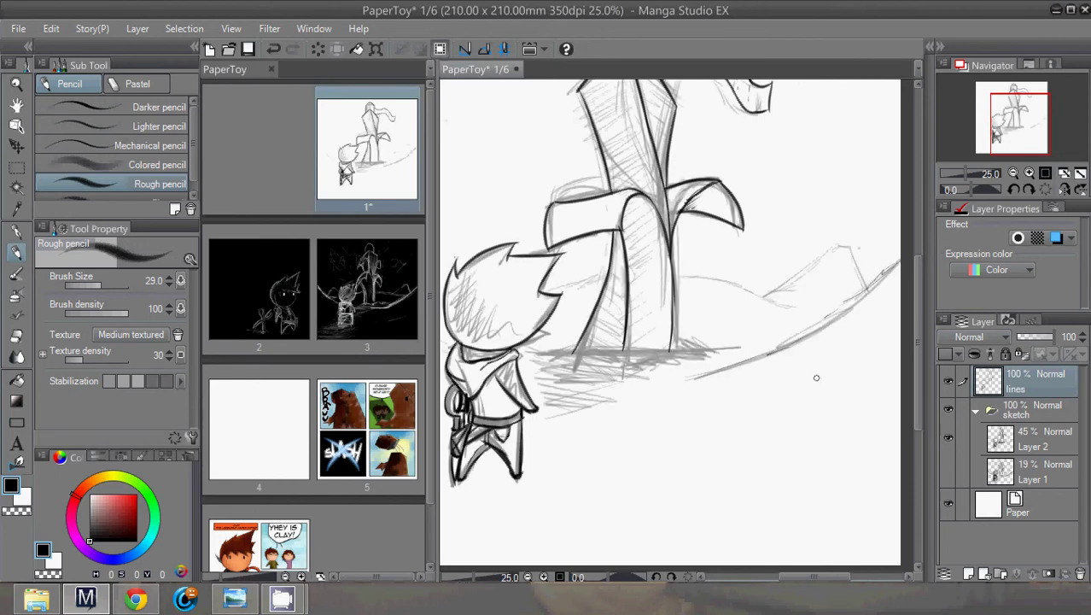
pyautogui.click(1054, 439)
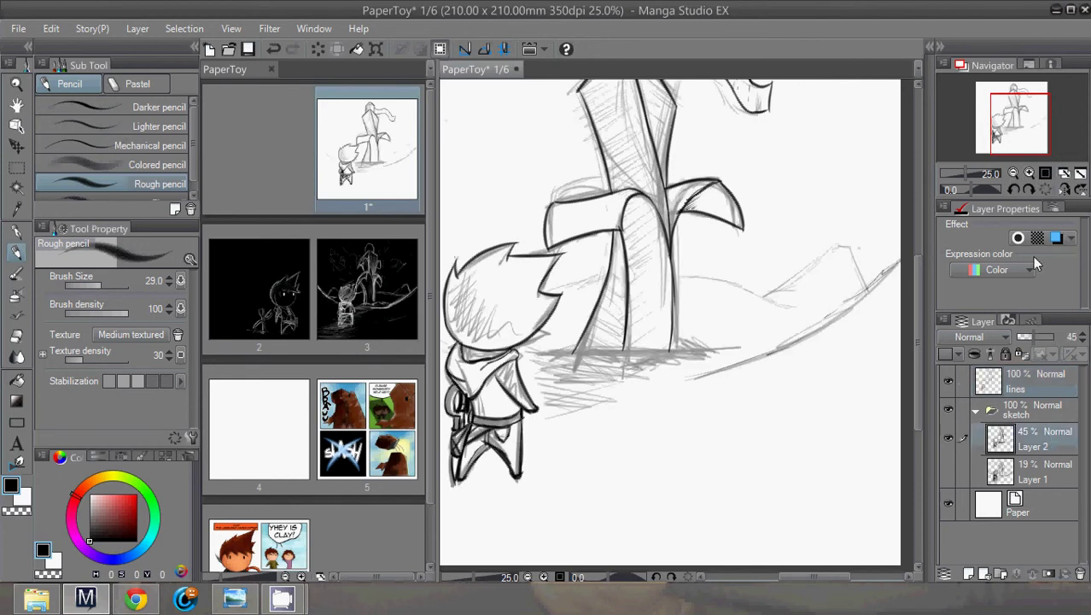
# Apply the blue layer colour effect to Layer 2 in the sketch folder and reselect the lines layer
pyautogui.click(1056, 238)
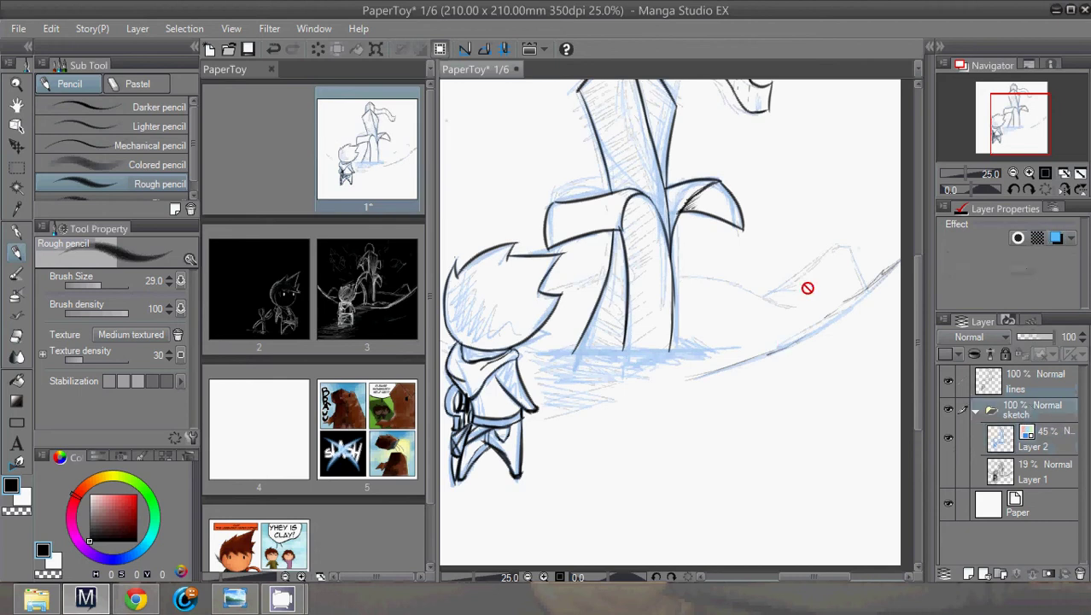
pyautogui.click(1057, 446)
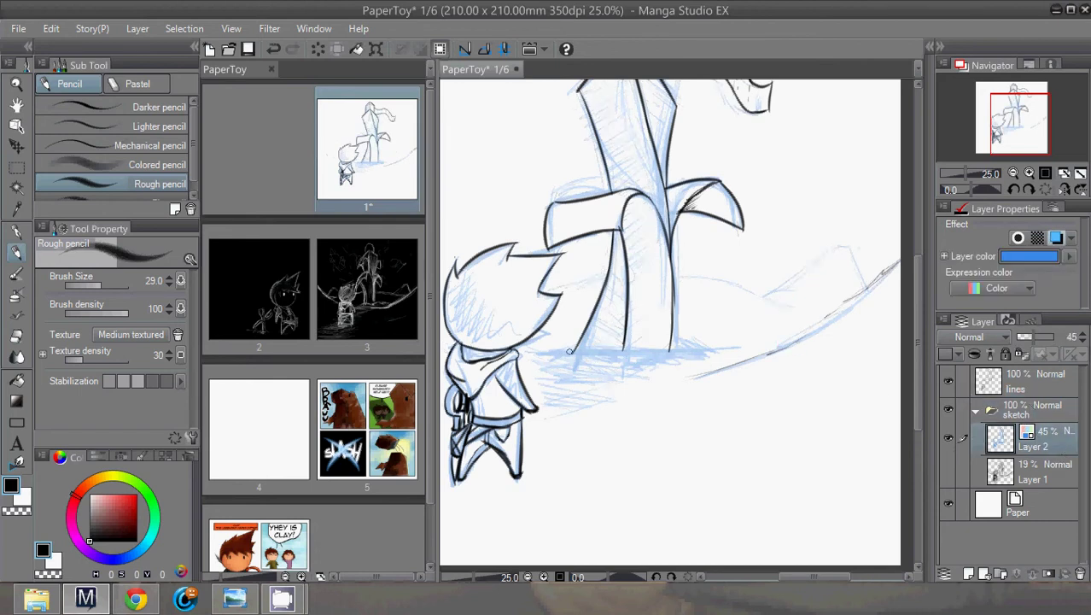
pyautogui.click(1012, 389)
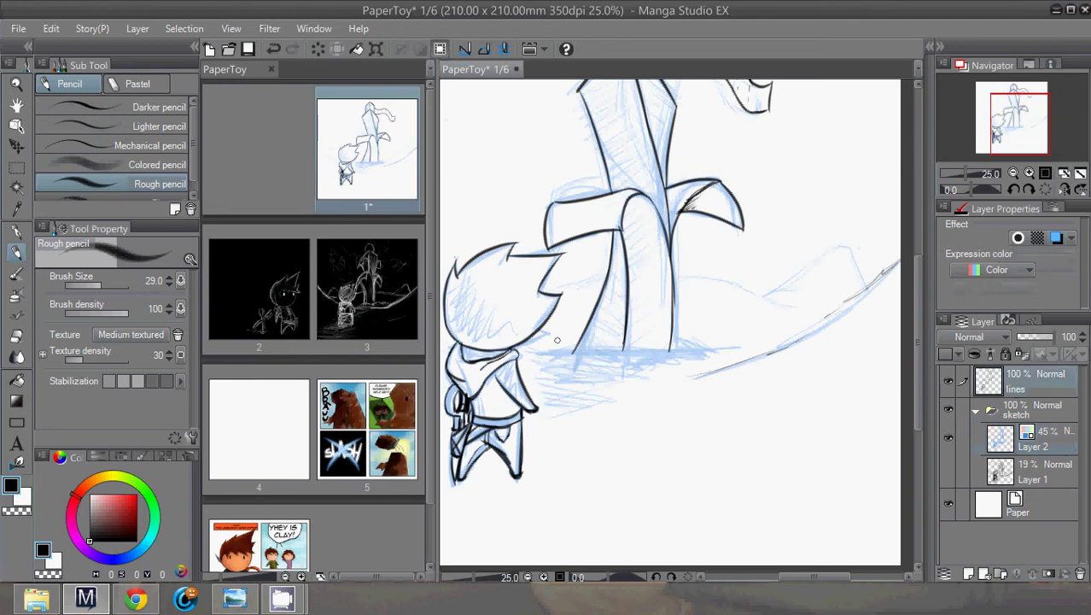
# Ink the ground line under the tree's base and the hill line behind the tree with the Rough pencil
pyautogui.moveTo(571, 352); pyautogui.dragTo(716, 358)
pyautogui.moveTo(650, 351)
pyautogui.mouseDown()
pyautogui.moveTo(706, 355)
pyautogui.moveTo(678, 343)
pyautogui.moveTo(753, 351)
pyautogui.mouseUp()
pyautogui.moveTo(549, 350)
pyautogui.mouseDown()
pyautogui.moveTo(570, 346)
pyautogui.moveTo(552, 347)
pyautogui.mouseUp()
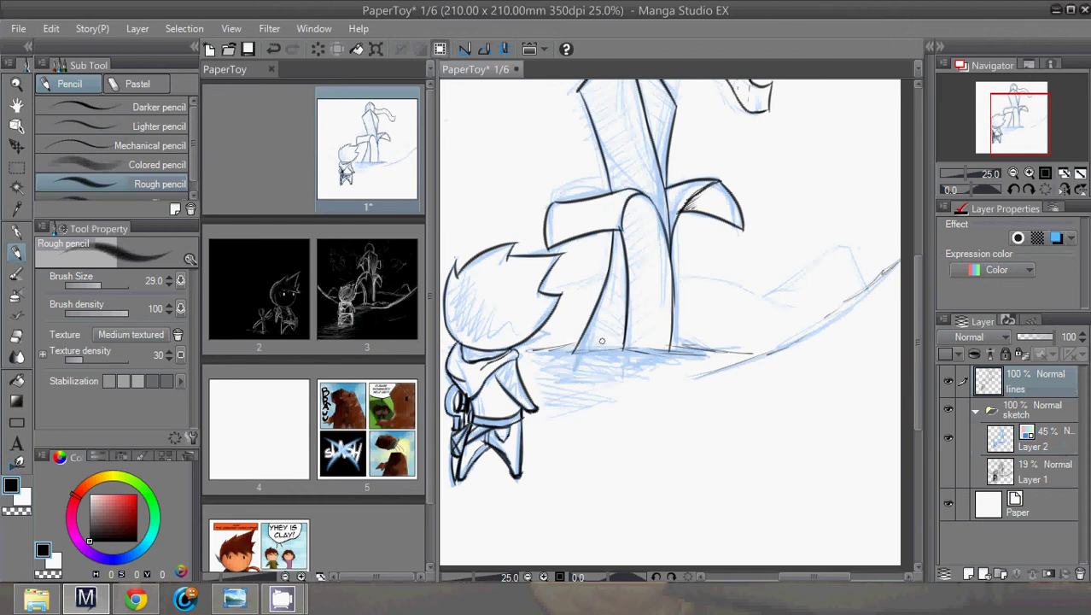
pyautogui.moveTo(681, 273)
pyautogui.mouseDown()
pyautogui.moveTo(782, 299)
pyautogui.moveTo(810, 266)
pyautogui.mouseUp()
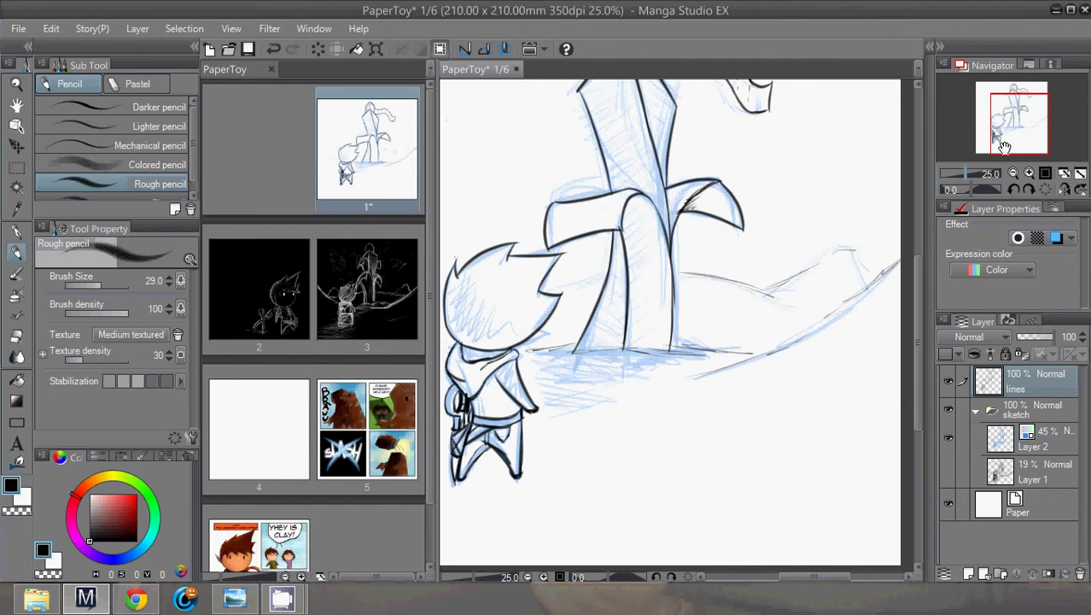
# Ink the hill and sloping ground behind the character, and hatch a shadow on the ground at the tree's base
pyautogui.moveTo(1024, 121); pyautogui.dragTo(1007, 120)
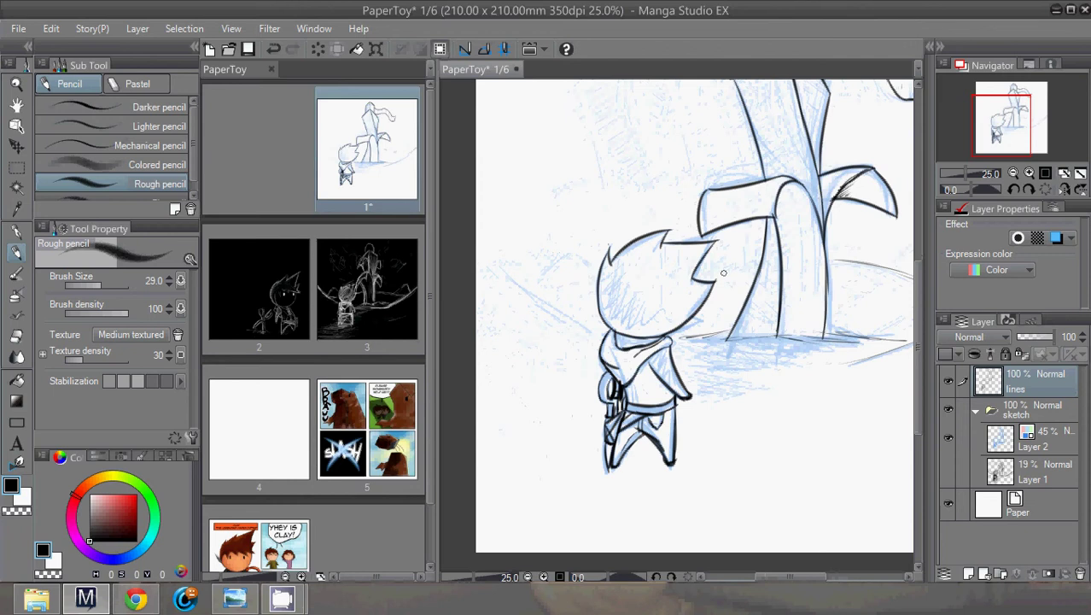
pyautogui.moveTo(586, 266)
pyautogui.mouseDown()
pyautogui.moveTo(565, 257)
pyautogui.moveTo(533, 283)
pyautogui.mouseUp()
pyautogui.moveTo(478, 247); pyautogui.dragTo(601, 327)
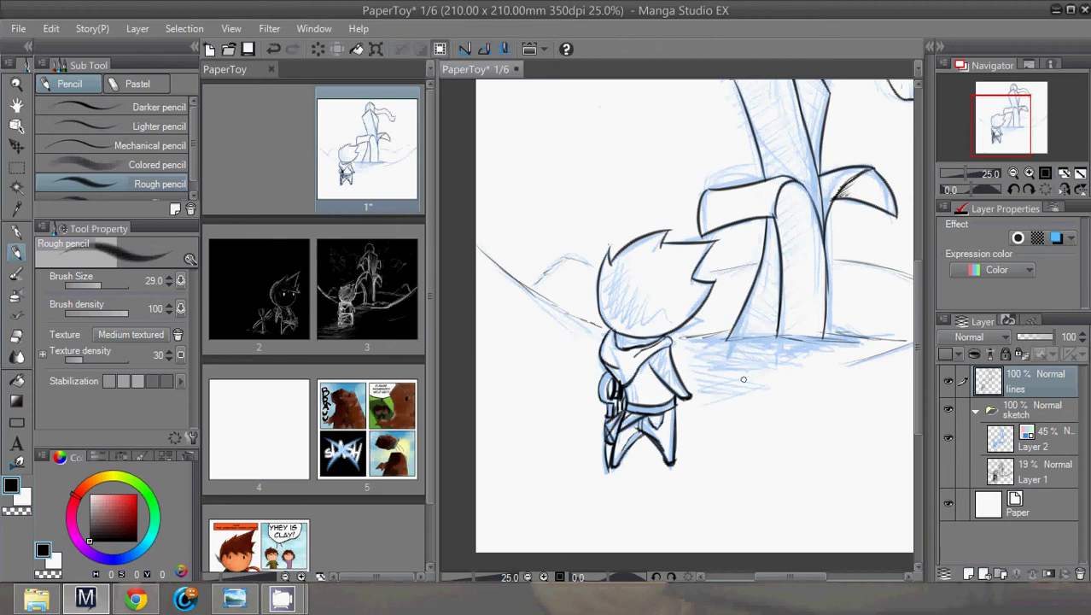
pyautogui.moveTo(726, 339)
pyautogui.mouseDown()
pyautogui.moveTo(753, 350)
pyautogui.moveTo(722, 353)
pyautogui.moveTo(739, 362)
pyautogui.moveTo(718, 367)
pyautogui.moveTo(773, 348)
pyautogui.moveTo(710, 365)
pyautogui.moveTo(738, 354)
pyautogui.mouseUp()
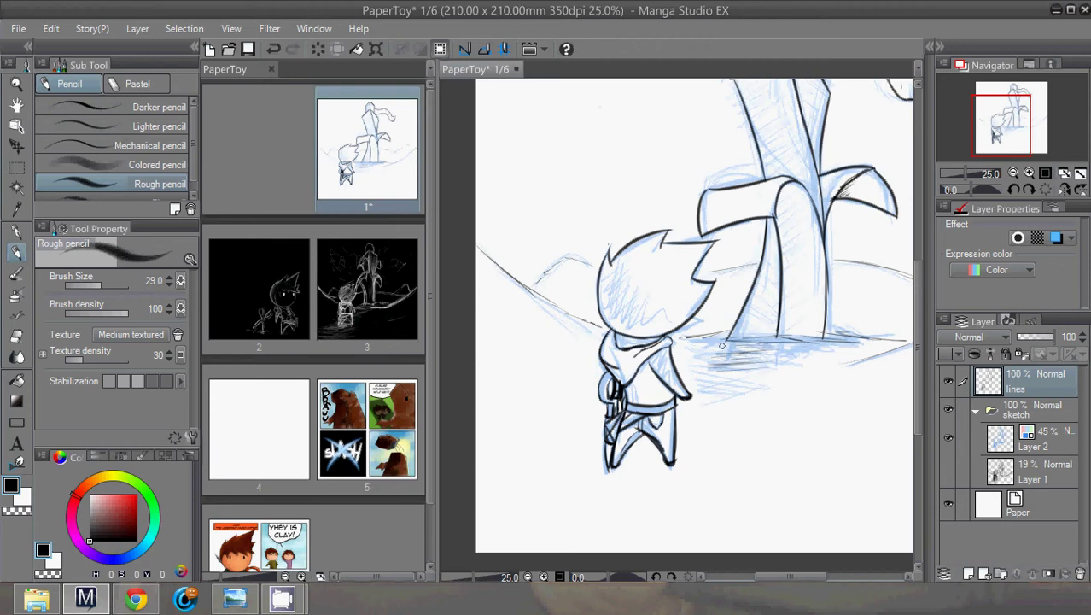
# Hatch the wide front face of the tree's pointed upper block with diagonal pencil strokes
pyautogui.moveTo(1000, 116); pyautogui.dragTo(1009, 104)
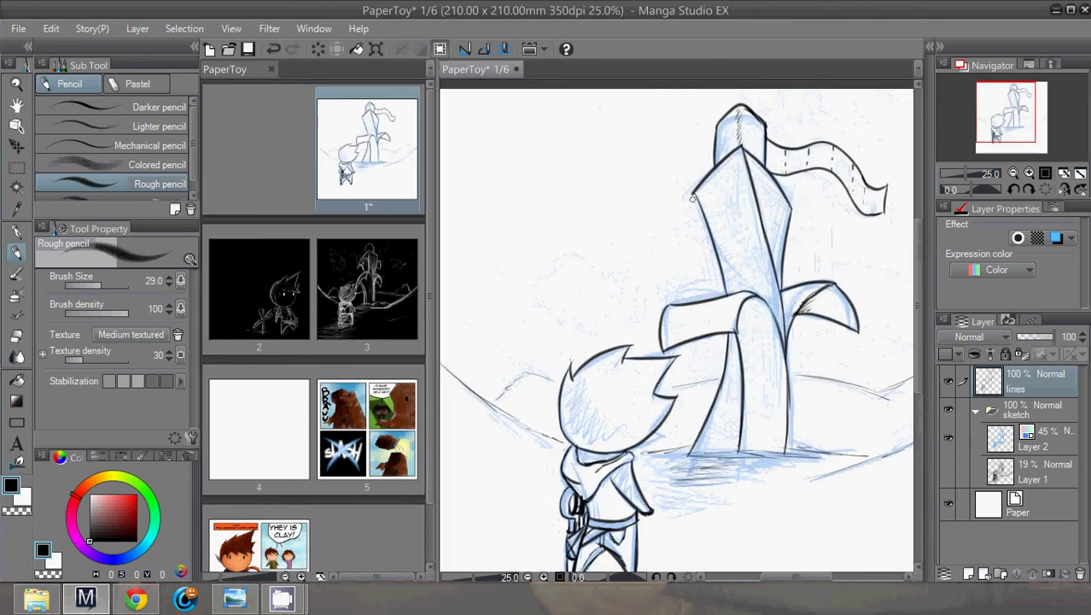
pyautogui.click(1030, 173)
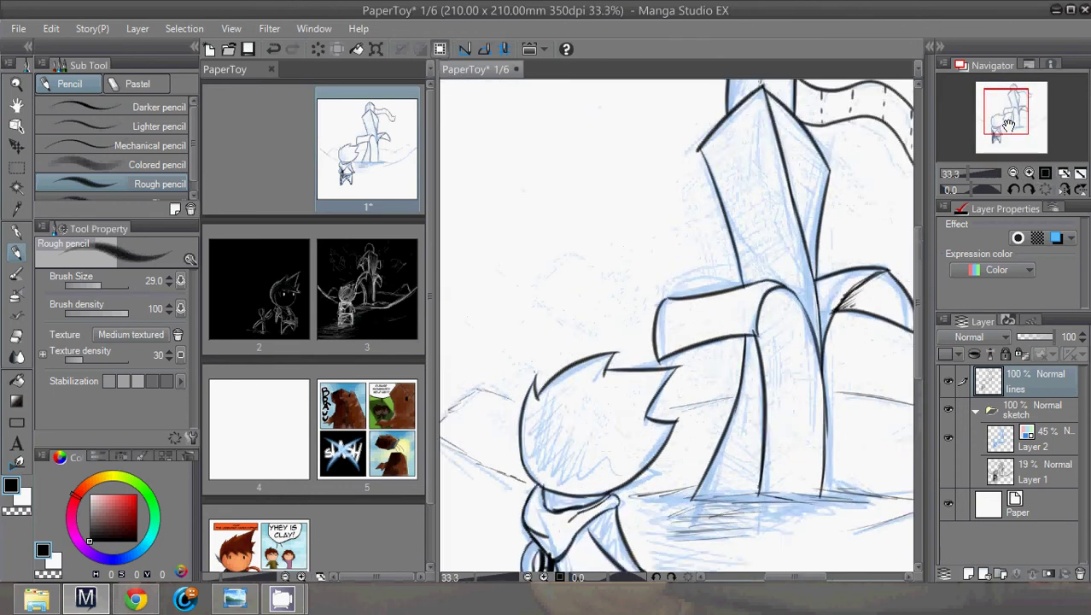
pyautogui.moveTo(1007, 125); pyautogui.dragTo(1005, 109)
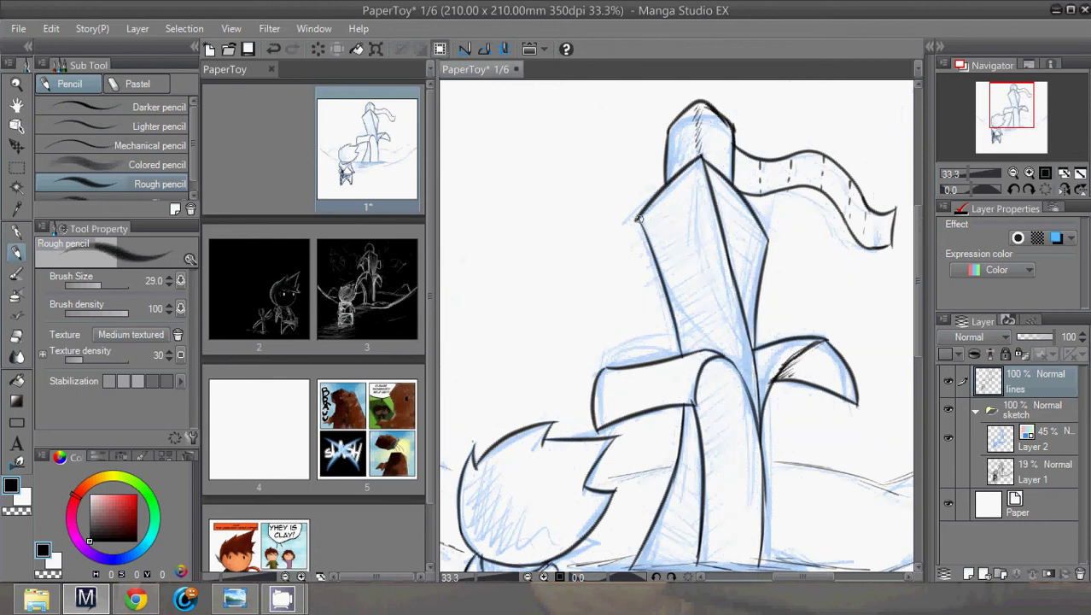
pyautogui.moveTo(638, 218)
pyautogui.mouseDown()
pyautogui.moveTo(702, 169)
pyautogui.moveTo(643, 224)
pyautogui.moveTo(712, 177)
pyautogui.moveTo(663, 225)
pyautogui.moveTo(709, 198)
pyautogui.moveTo(645, 240)
pyautogui.moveTo(675, 207)
pyautogui.moveTo(652, 225)
pyautogui.moveTo(689, 213)
pyautogui.moveTo(652, 244)
pyautogui.moveTo(691, 222)
pyautogui.moveTo(668, 248)
pyautogui.moveTo(719, 222)
pyautogui.moveTo(694, 241)
pyautogui.moveTo(726, 229)
pyautogui.moveTo(666, 279)
pyautogui.moveTo(737, 263)
pyautogui.moveTo(672, 299)
pyautogui.moveTo(738, 266)
pyautogui.moveTo(682, 299)
pyautogui.moveTo(742, 273)
pyautogui.moveTo(678, 322)
pyautogui.moveTo(753, 292)
pyautogui.moveTo(691, 321)
pyautogui.moveTo(747, 304)
pyautogui.moveTo(704, 326)
pyautogui.moveTo(743, 318)
pyautogui.moveTo(689, 348)
pyautogui.moveTo(739, 353)
pyautogui.moveTo(729, 327)
pyautogui.moveTo(719, 340)
pyautogui.moveTo(741, 329)
pyautogui.moveTo(707, 352)
pyautogui.moveTo(748, 371)
pyautogui.mouseUp()
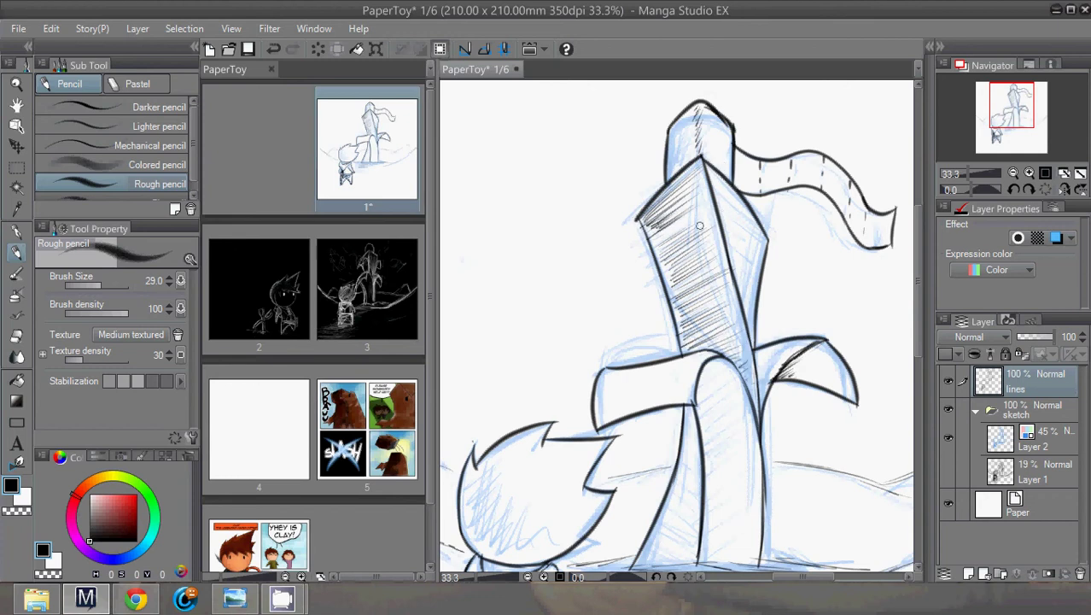
pyautogui.moveTo(656, 234)
pyautogui.mouseDown()
pyautogui.moveTo(687, 219)
pyautogui.moveTo(678, 228)
pyautogui.mouseUp()
# Mirror the canvas view and hatch the narrow side face of the tree's upper block with dense diagonal strokes
pyautogui.click(1027, 188)
pyautogui.click(1045, 188)
pyautogui.click(1064, 188)
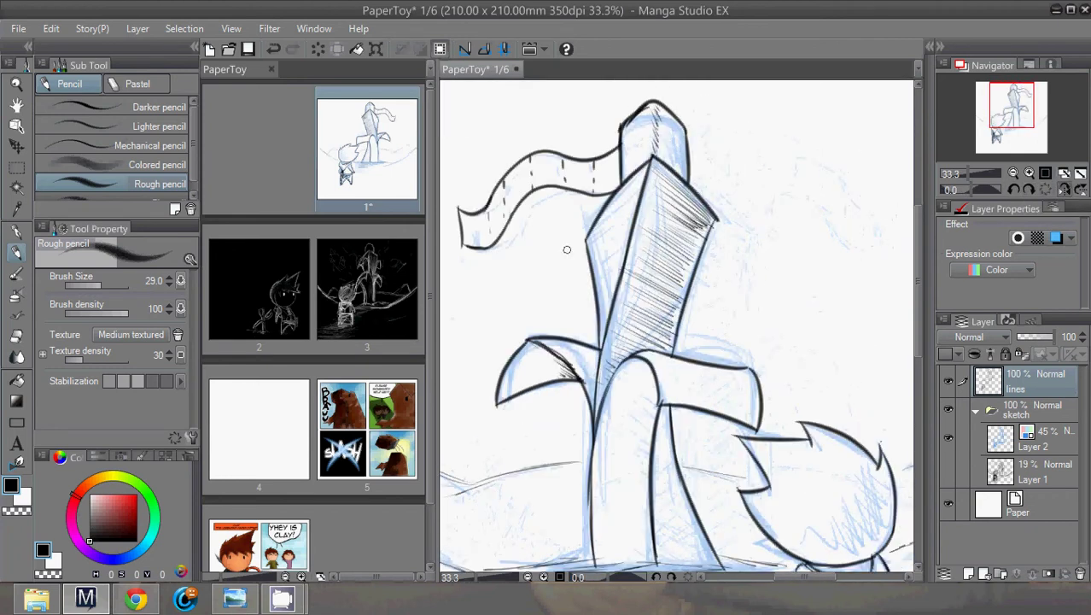
pyautogui.moveTo(641, 176); pyautogui.dragTo(595, 229)
pyautogui.moveTo(645, 188)
pyautogui.mouseDown()
pyautogui.moveTo(595, 229)
pyautogui.moveTo(588, 255)
pyautogui.mouseUp()
pyautogui.moveTo(640, 213)
pyautogui.mouseDown()
pyautogui.moveTo(602, 250)
pyautogui.moveTo(634, 228)
pyautogui.moveTo(600, 270)
pyautogui.moveTo(619, 258)
pyautogui.moveTo(602, 280)
pyautogui.moveTo(620, 272)
pyautogui.moveTo(598, 304)
pyautogui.moveTo(614, 302)
pyautogui.moveTo(601, 336)
pyautogui.moveTo(614, 287)
pyautogui.moveTo(596, 300)
pyautogui.moveTo(616, 278)
pyautogui.moveTo(596, 292)
pyautogui.moveTo(613, 272)
pyautogui.moveTo(592, 274)
pyautogui.moveTo(608, 260)
pyautogui.moveTo(592, 272)
pyautogui.moveTo(613, 232)
pyautogui.moveTo(590, 246)
pyautogui.moveTo(610, 227)
pyautogui.moveTo(586, 237)
pyautogui.mouseUp()
pyautogui.moveTo(633, 181)
pyautogui.mouseDown()
pyautogui.moveTo(594, 224)
pyautogui.moveTo(600, 270)
pyautogui.mouseUp()
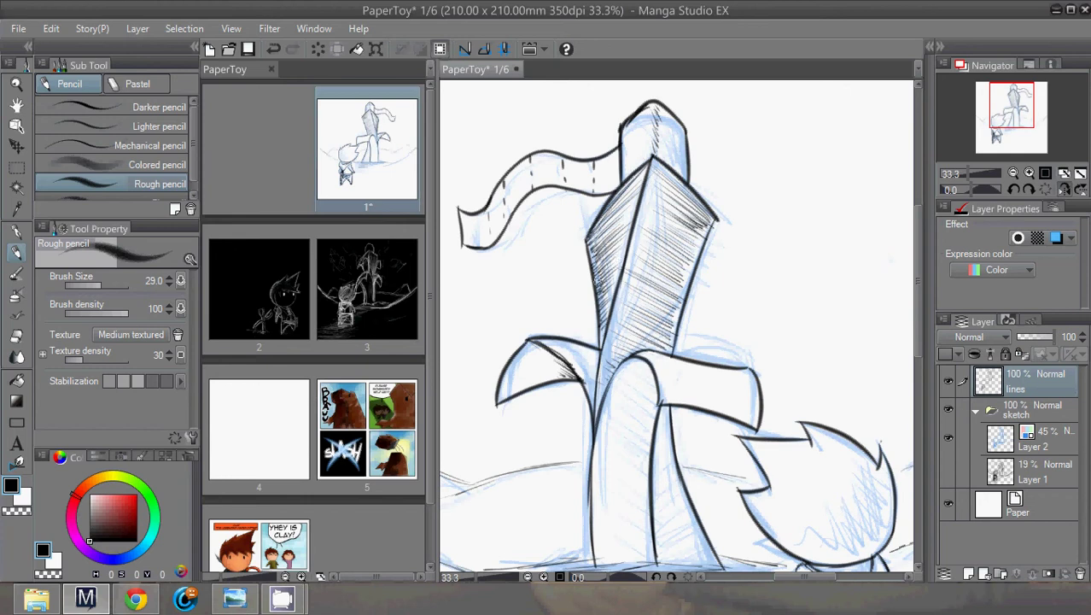
# Restore the unmirrored view and darken the hatching along the outer edge of the block's wide face
pyautogui.click(1065, 189)
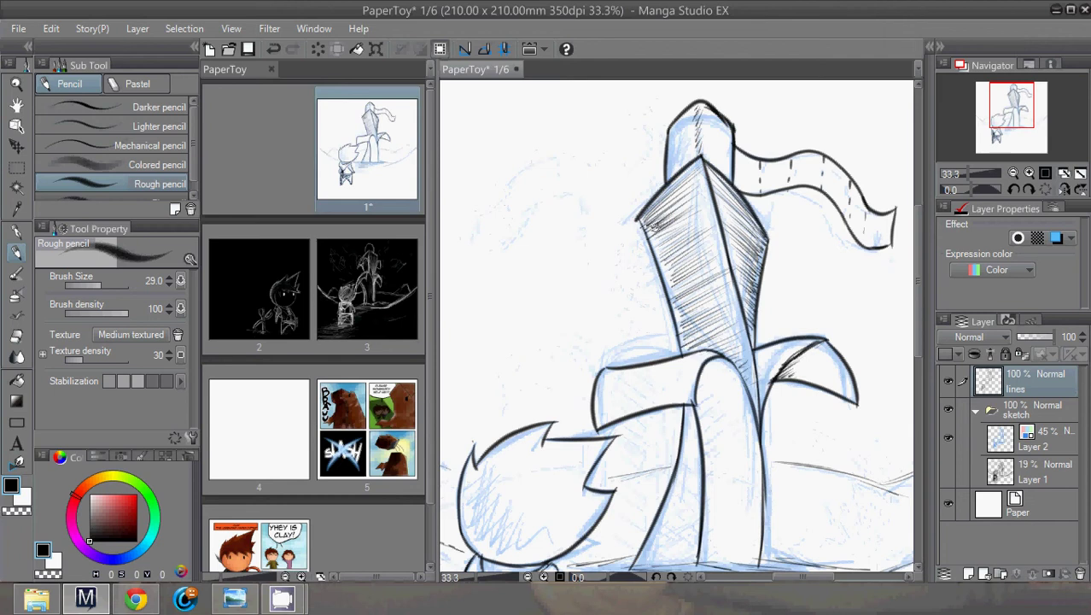
pyautogui.moveTo(646, 235)
pyautogui.mouseDown()
pyautogui.moveTo(672, 226)
pyautogui.moveTo(653, 238)
pyautogui.moveTo(676, 234)
pyautogui.moveTo(658, 248)
pyautogui.moveTo(682, 240)
pyautogui.moveTo(659, 270)
pyautogui.moveTo(672, 266)
pyautogui.moveTo(666, 282)
pyautogui.moveTo(685, 276)
pyautogui.moveTo(677, 293)
pyautogui.moveTo(714, 281)
pyautogui.moveTo(672, 297)
pyautogui.moveTo(686, 288)
pyautogui.moveTo(676, 300)
pyautogui.moveTo(690, 297)
pyautogui.moveTo(672, 317)
pyautogui.moveTo(695, 312)
pyautogui.moveTo(691, 349)
pyautogui.mouseUp()
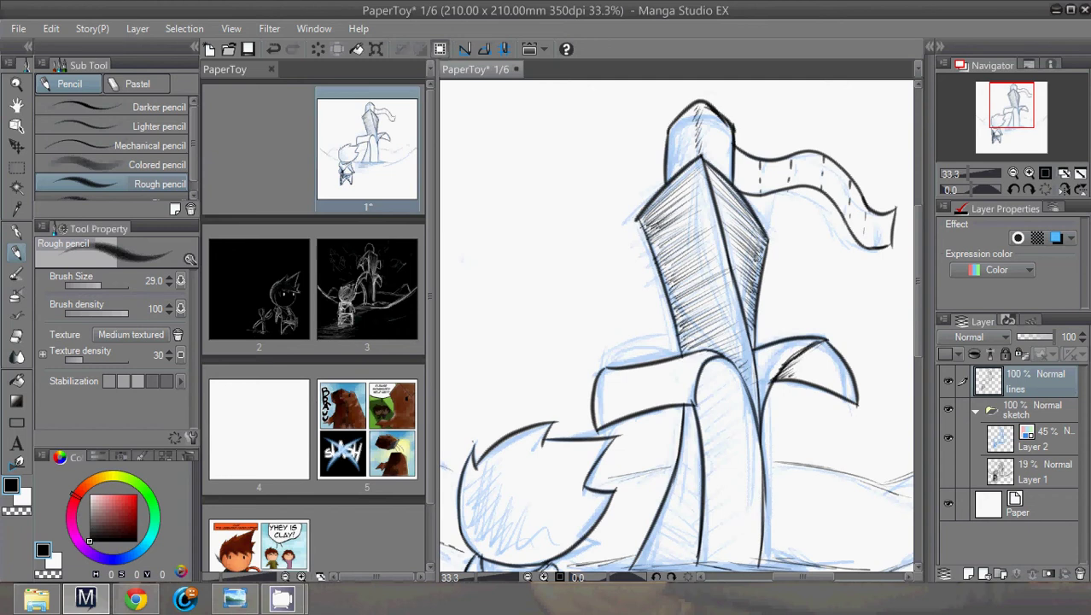
pyautogui.moveTo(654, 248)
pyautogui.mouseDown()
pyautogui.moveTo(671, 240)
pyautogui.moveTo(669, 222)
pyautogui.mouseUp()
# Check the drawing mirrored and at several magnifications, and hatch a cast shadow on the ground at the character's feet
pyautogui.click(1028, 173)
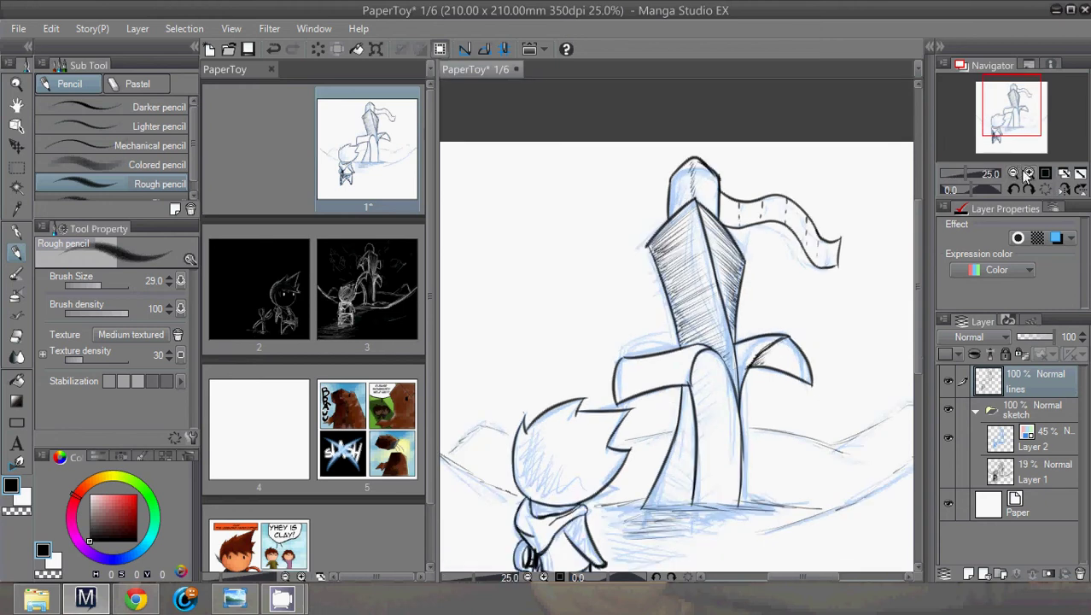
pyautogui.click(1064, 189)
pyautogui.click(1064, 189)
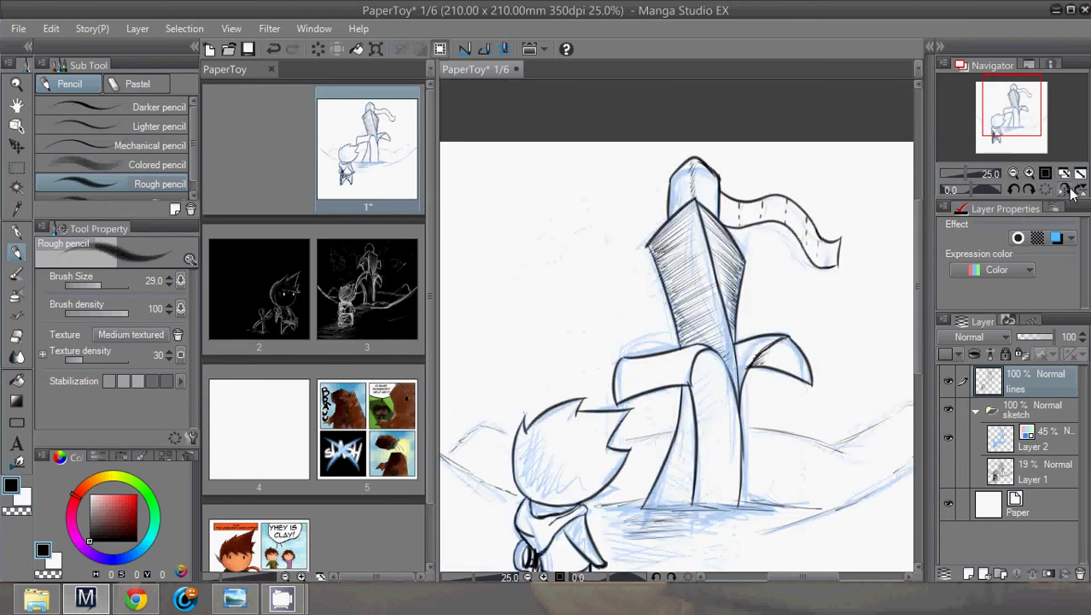
pyautogui.click(1013, 173)
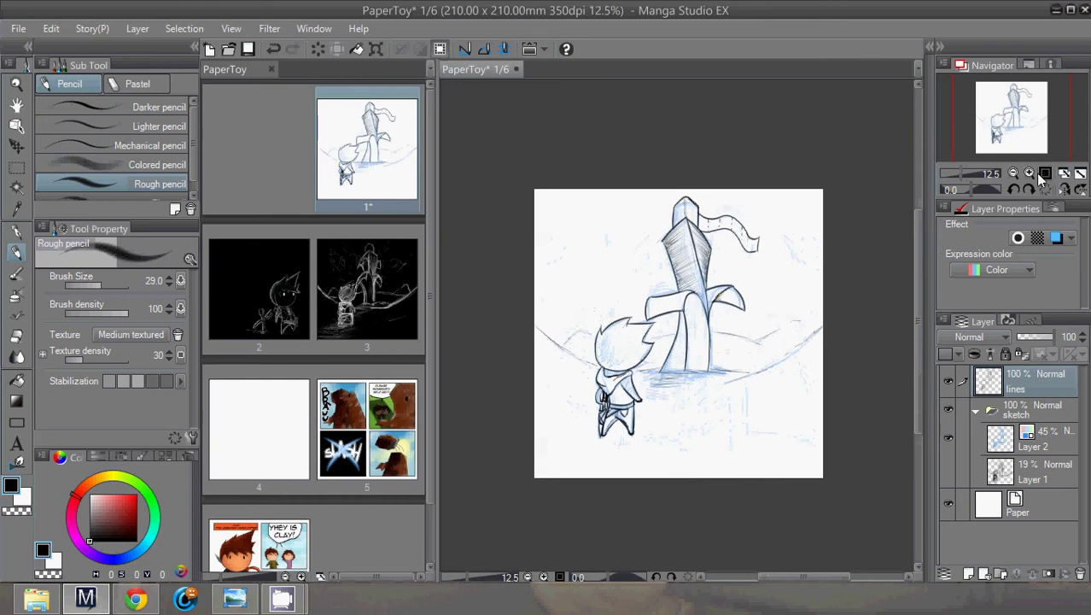
pyautogui.click(1044, 173)
pyautogui.click(1014, 173)
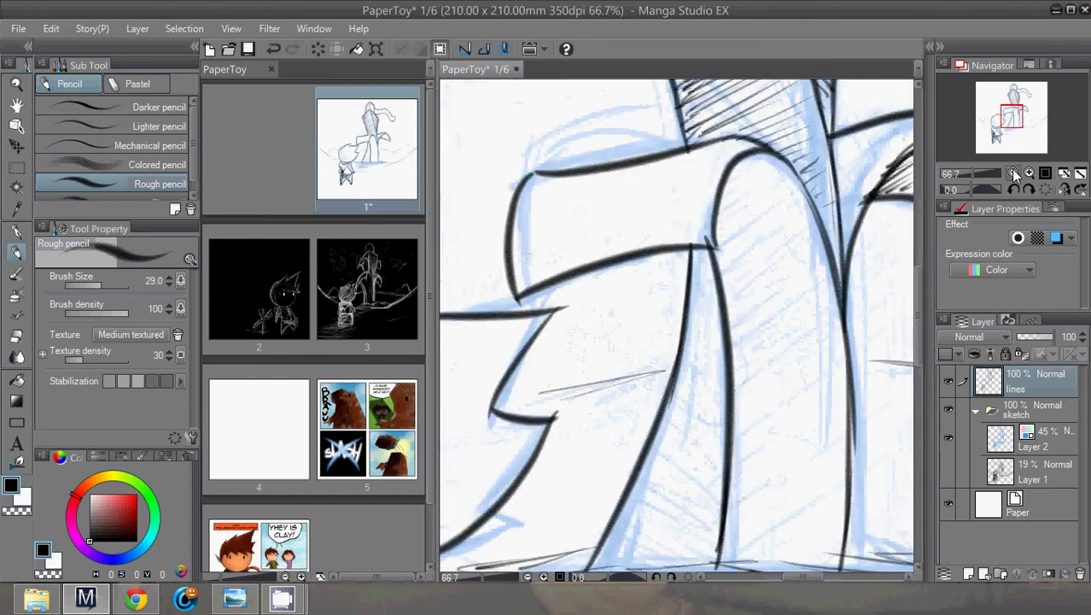
pyautogui.click(1013, 174)
pyautogui.click(1014, 174)
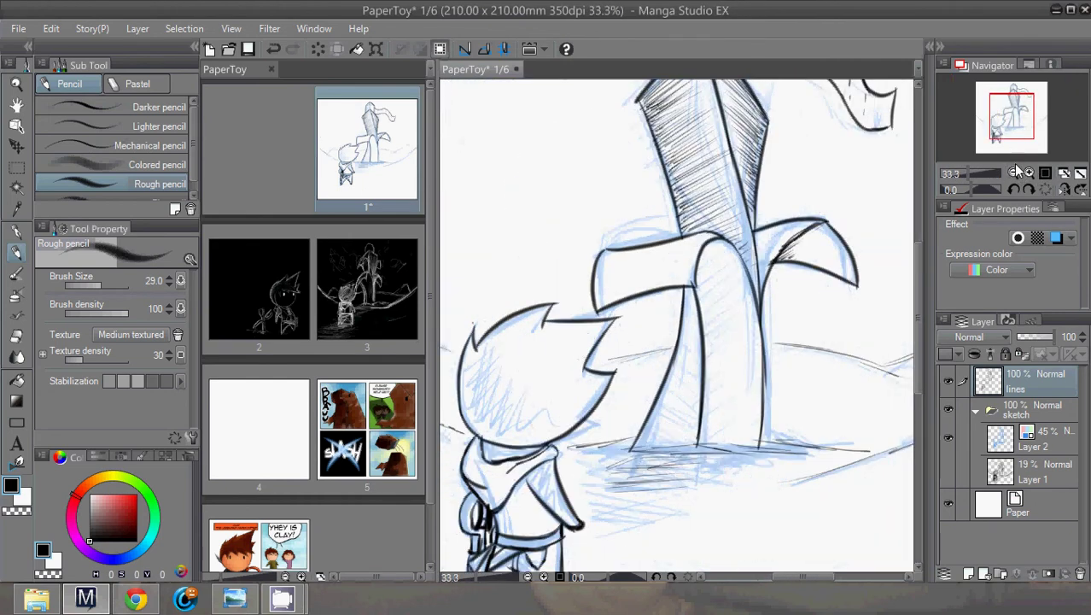
pyautogui.click(1013, 173)
pyautogui.moveTo(1013, 118)
pyautogui.mouseDown()
pyautogui.moveTo(1025, 120)
pyautogui.moveTo(1014, 127)
pyautogui.mouseUp()
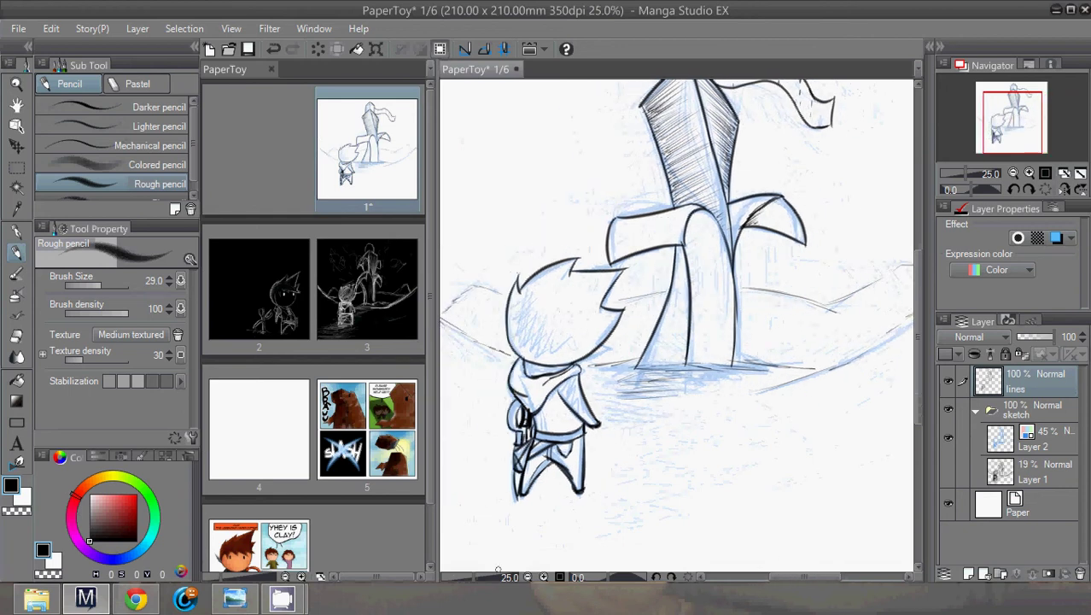
pyautogui.moveTo(550, 494)
pyautogui.mouseDown()
pyautogui.moveTo(474, 511)
pyautogui.moveTo(445, 530)
pyautogui.moveTo(473, 525)
pyautogui.moveTo(461, 516)
pyautogui.moveTo(536, 512)
pyautogui.moveTo(503, 507)
pyautogui.moveTo(571, 486)
pyautogui.moveTo(543, 486)
pyautogui.moveTo(559, 498)
pyautogui.moveTo(520, 495)
pyautogui.moveTo(520, 507)
pyautogui.moveTo(558, 516)
pyautogui.moveTo(495, 524)
pyautogui.moveTo(528, 529)
pyautogui.moveTo(483, 529)
pyautogui.moveTo(502, 504)
pyautogui.moveTo(538, 493)
pyautogui.mouseUp()
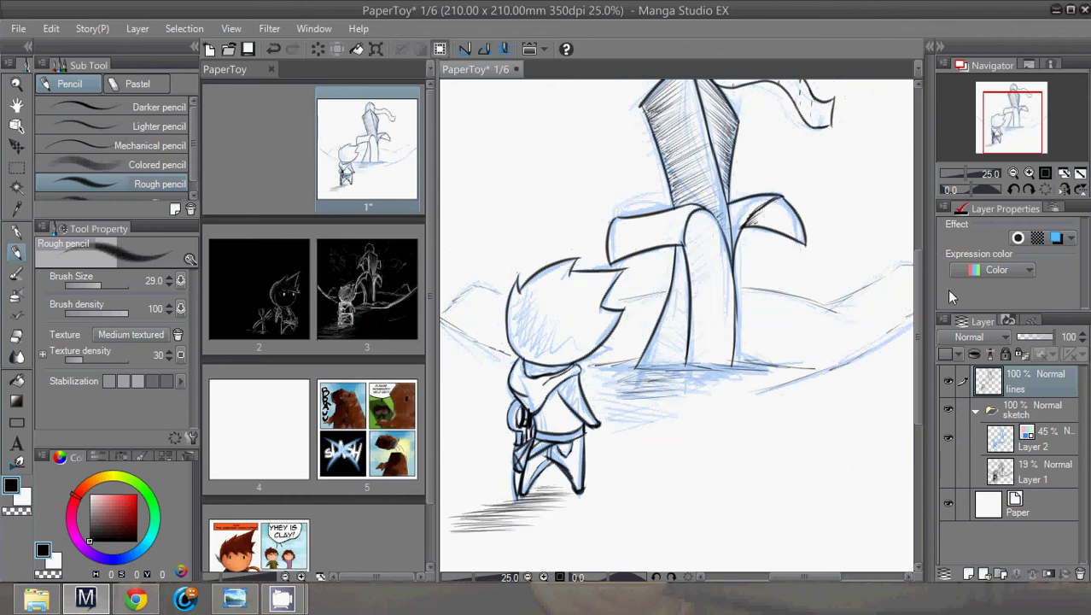
# Hide Layer 2 so the blue sketch no longer shows, and collapse the sketch folder
pyautogui.click(1014, 174)
pyautogui.moveTo(1004, 124); pyautogui.dragTo(1010, 125)
pyautogui.click(948, 437)
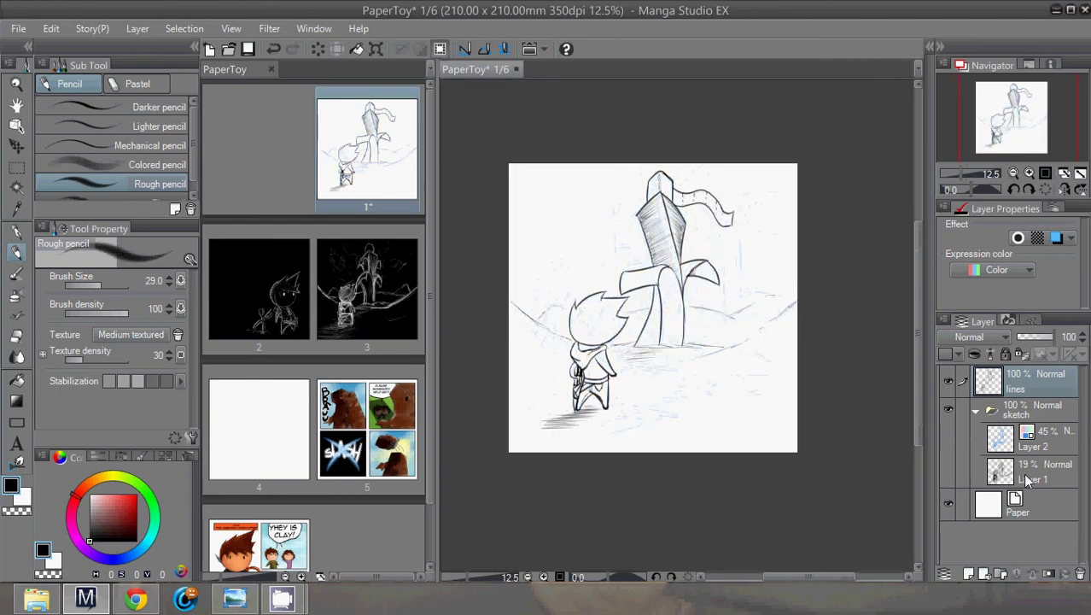
pyautogui.click(976, 411)
# Add a new raster layer, place it directly below the lines layer and name it "colors"
pyautogui.click(969, 570)
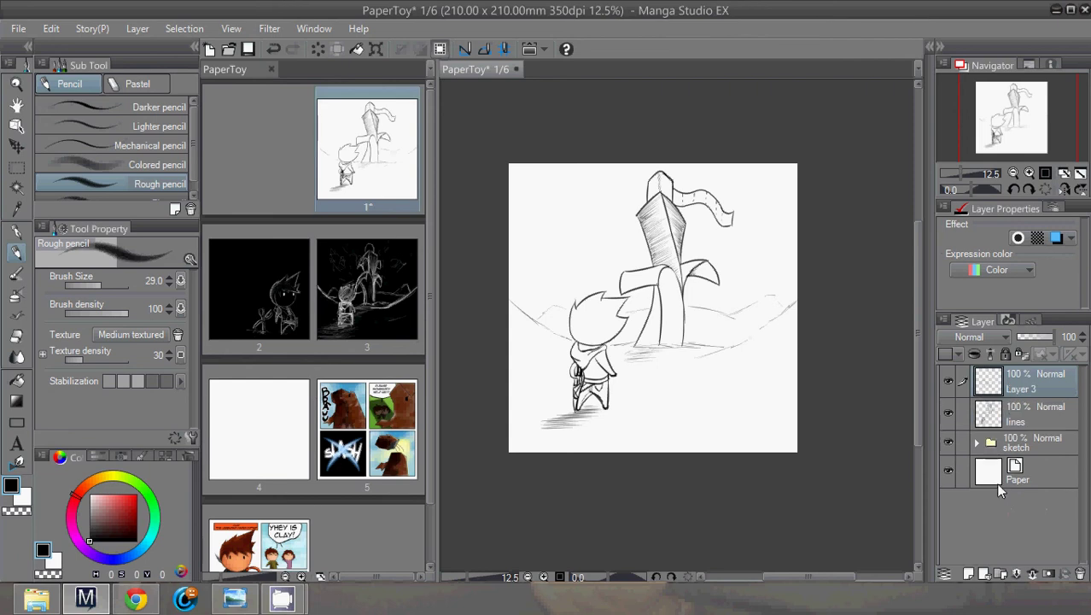
pyautogui.moveTo(1010, 385)
pyautogui.mouseDown()
pyautogui.moveTo(1014, 438)
pyautogui.moveTo(1016, 427)
pyautogui.mouseUp()
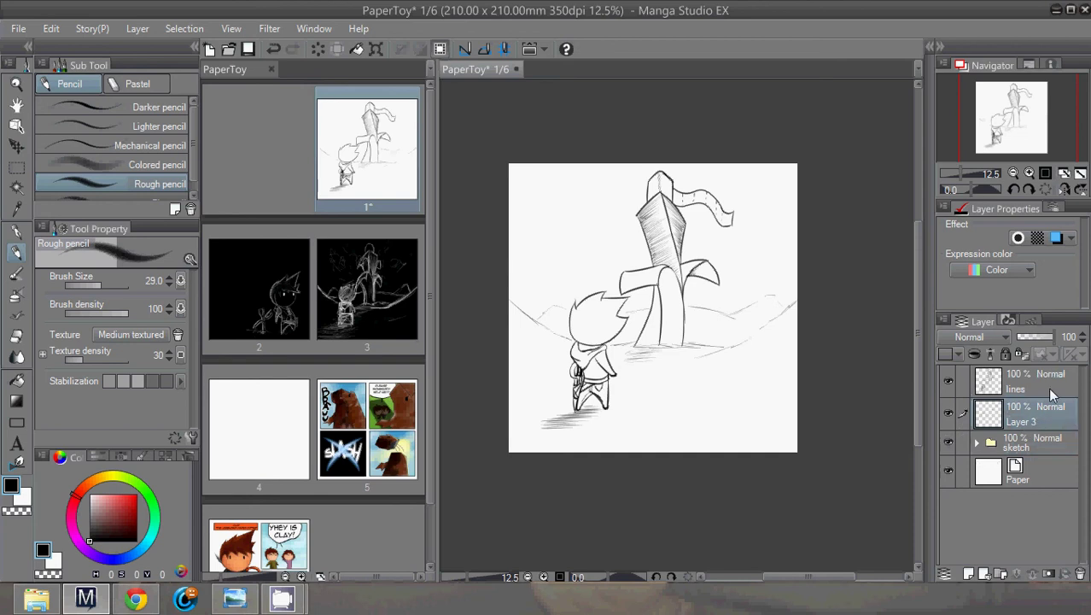
pyautogui.doubleClick(1022, 422)
pyautogui.write('colors')
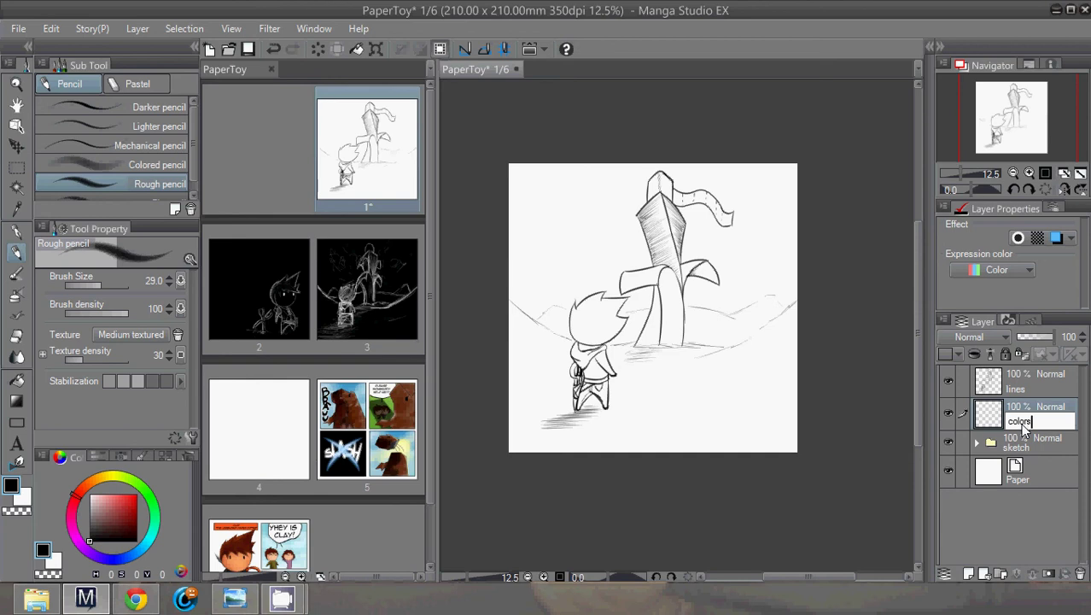
pyautogui.press('Return')
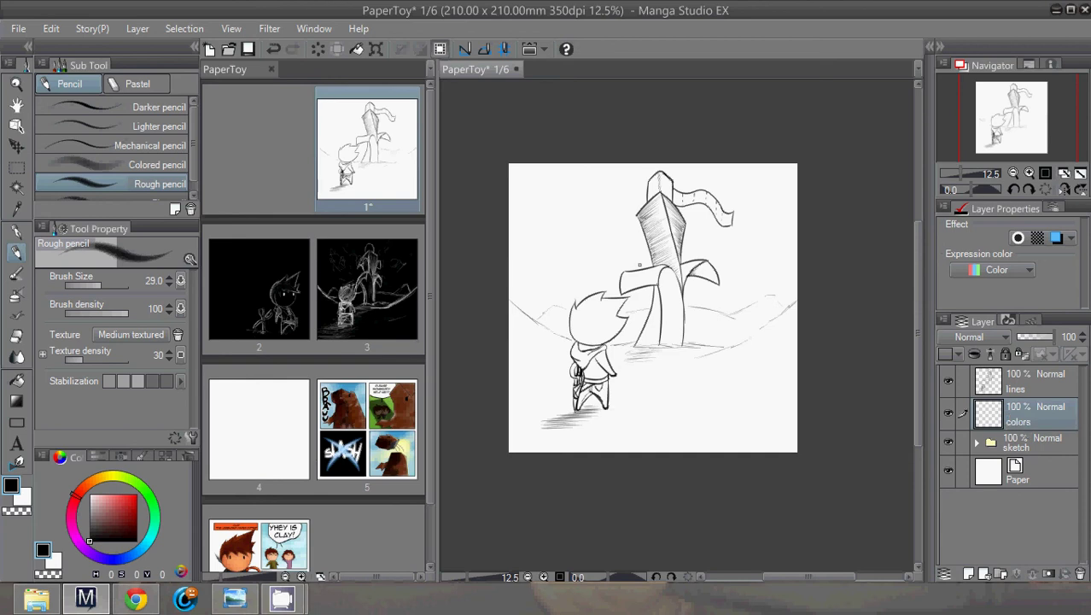
# Erase the inner vertical line of the tree trunk on the lines layer with the Soft eraser
pyautogui.click(1030, 173)
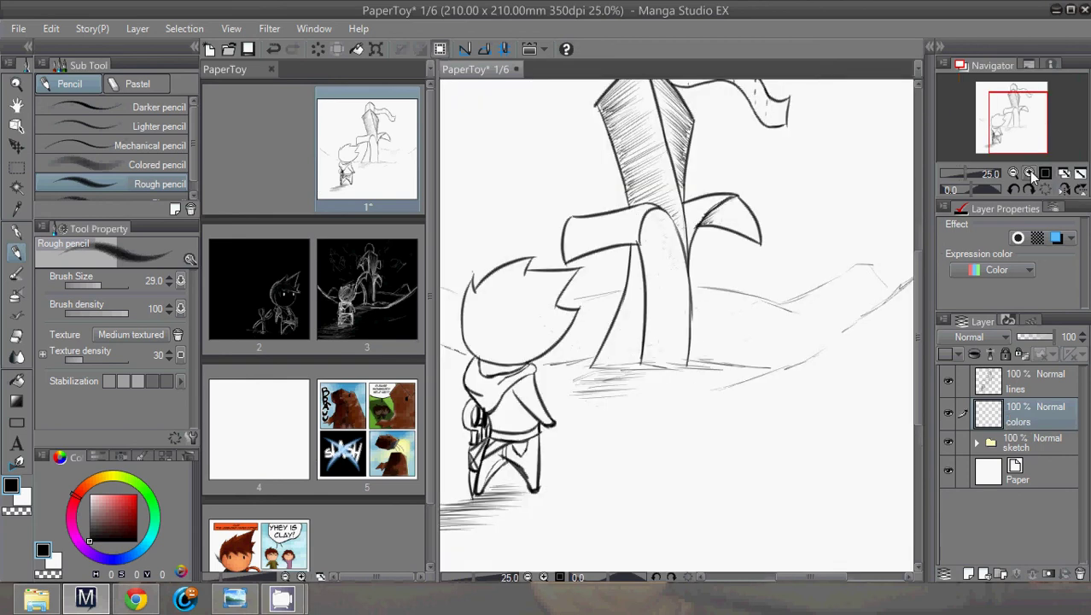
pyautogui.click(1014, 171)
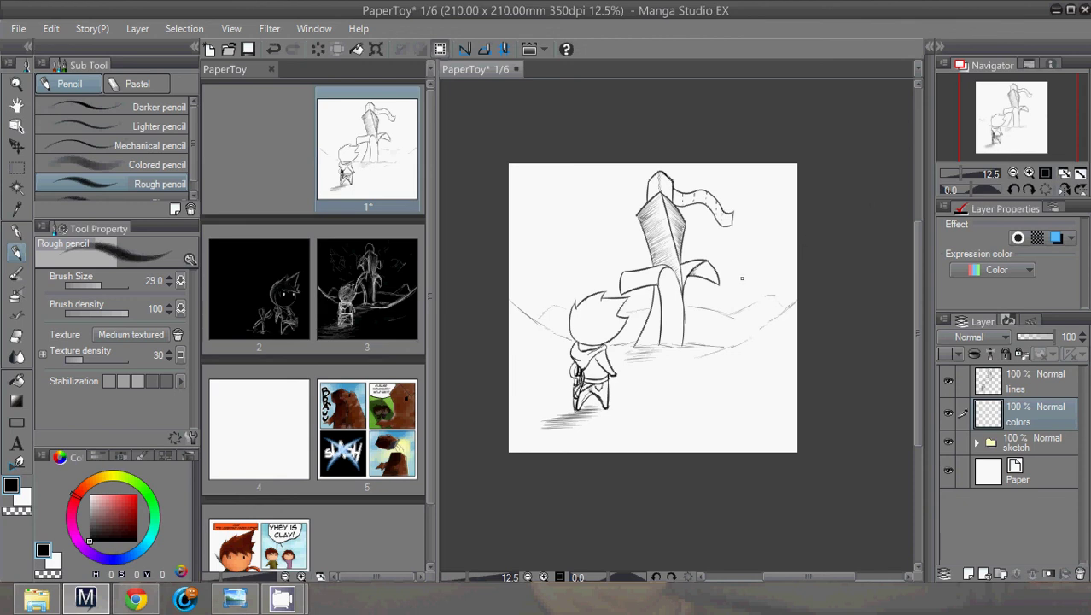
pyautogui.scroll(4, 726, 283)
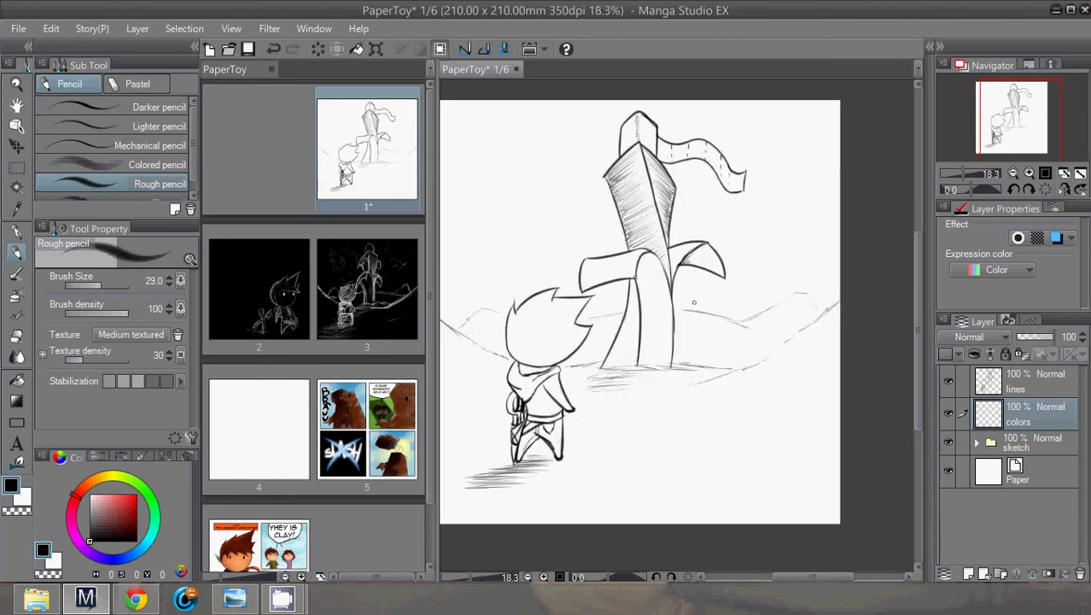
pyautogui.click(19, 337)
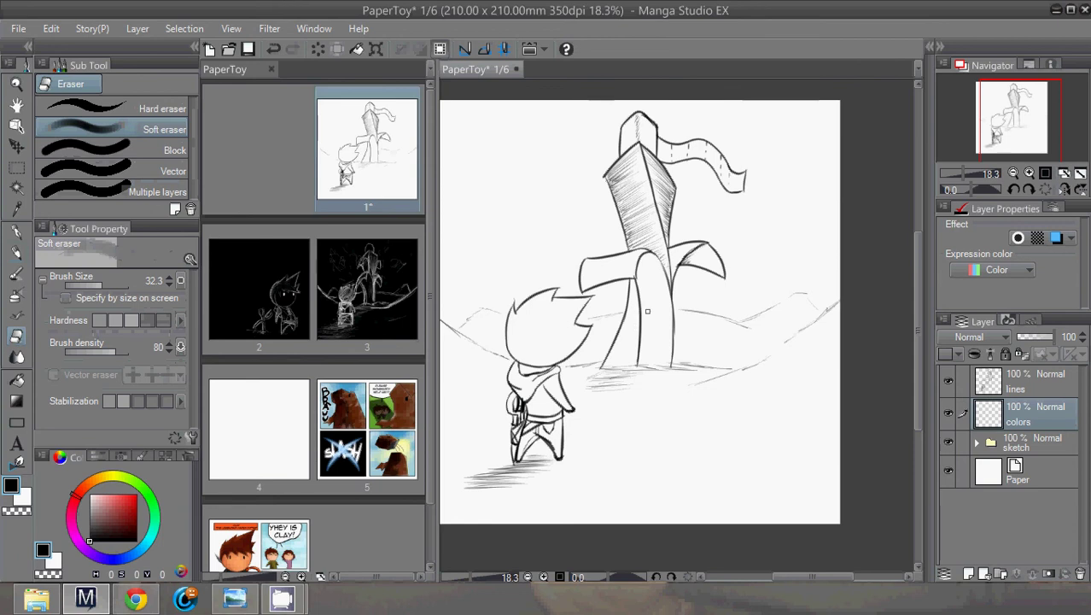
pyautogui.click(1029, 381)
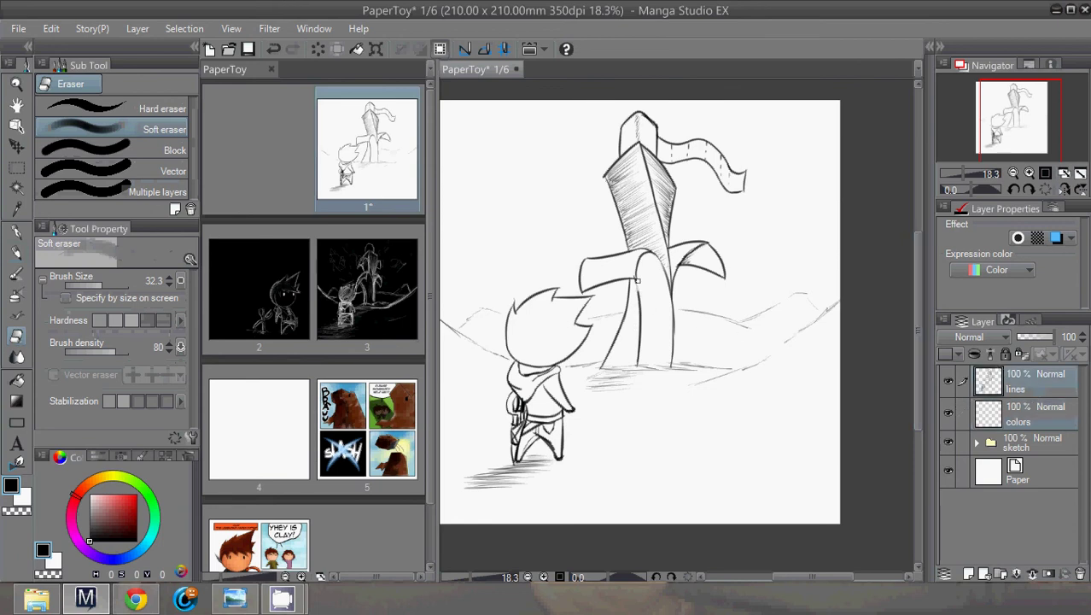
pyautogui.moveTo(636, 282); pyautogui.dragTo(641, 294)
pyautogui.moveTo(643, 336)
pyautogui.mouseDown()
pyautogui.moveTo(641, 323)
pyautogui.moveTo(644, 341)
pyautogui.mouseUp()
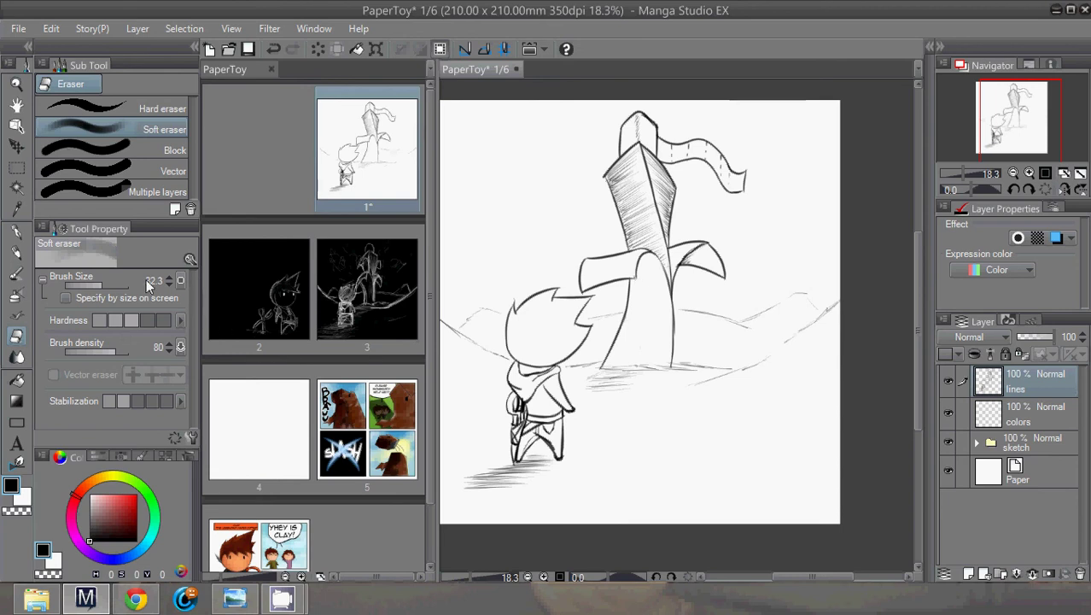
# Try Rough pencil strokes down the side of the tree trunk below the fold, and undo them
pyautogui.click(16, 253)
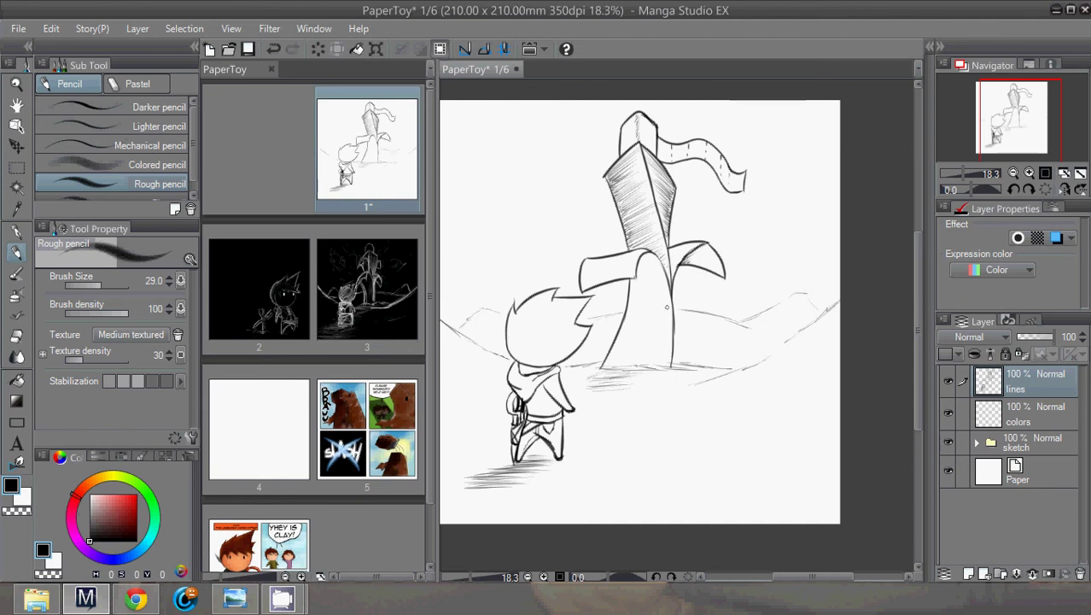
pyautogui.click(1014, 174)
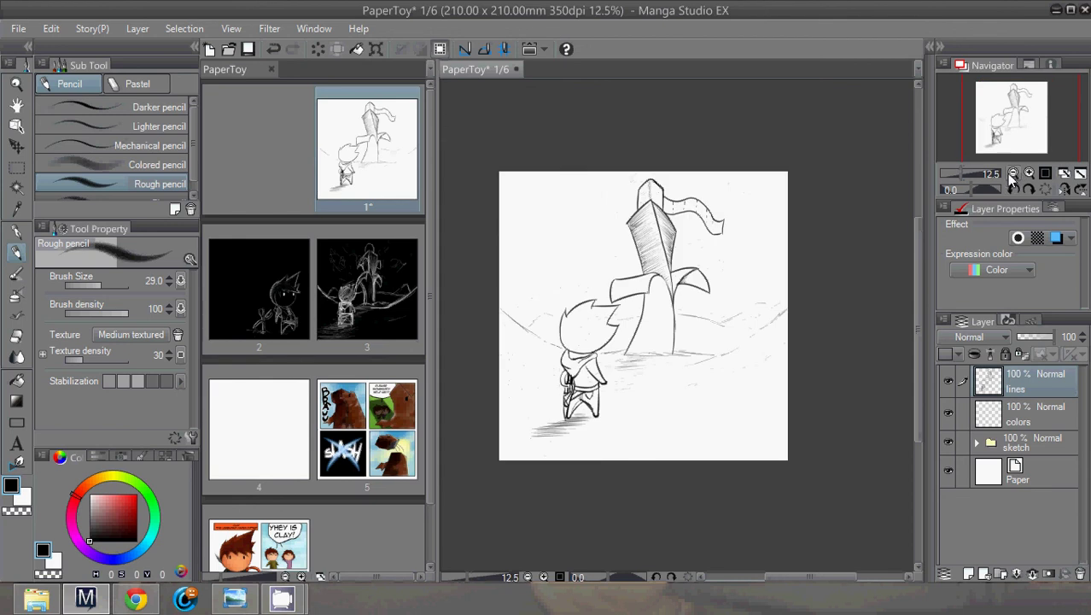
pyautogui.click(1014, 173)
pyautogui.click(1030, 172)
pyautogui.click(1030, 172)
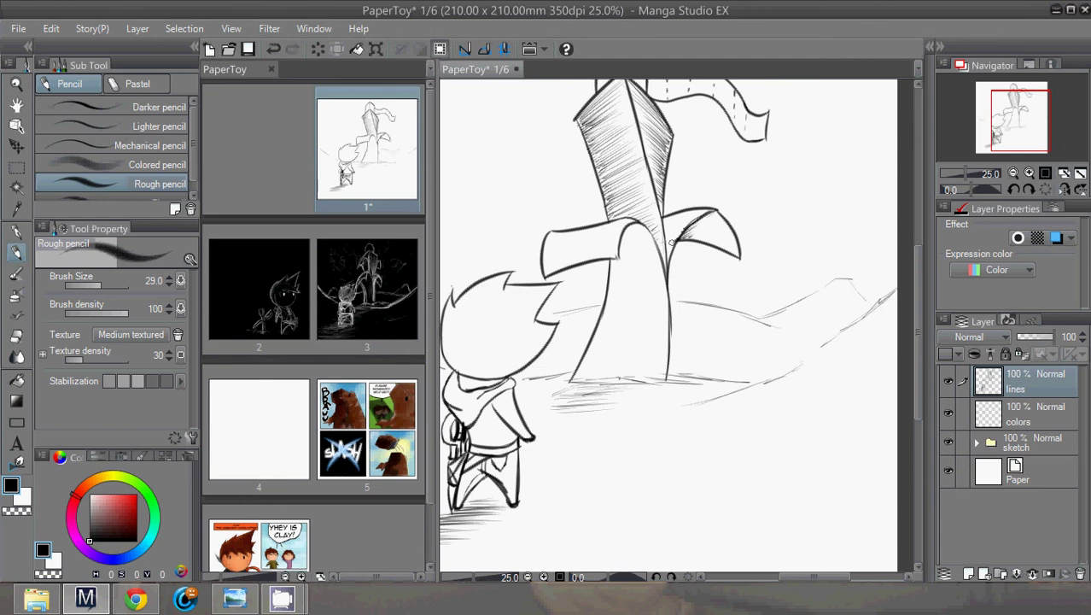
pyautogui.moveTo(674, 284); pyautogui.dragTo(693, 345)
pyautogui.moveTo(663, 264); pyautogui.dragTo(699, 366)
pyautogui.hotkey('ctrl', 'z')
pyautogui.hotkey('ctrl', 'z')
# Bring the whole page into view and save the drawing
pyautogui.moveTo(998, 134)
pyautogui.mouseDown()
pyautogui.moveTo(999, 115)
pyautogui.moveTo(991, 132)
pyautogui.mouseUp()
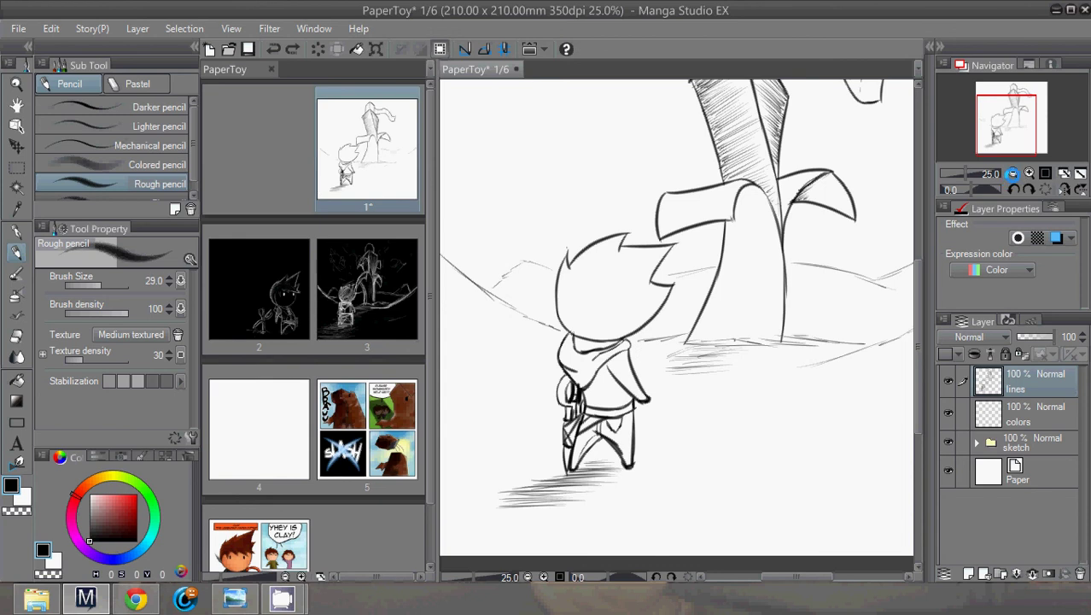
pyautogui.click(1013, 172)
pyautogui.moveTo(1000, 129); pyautogui.dragTo(971, 145)
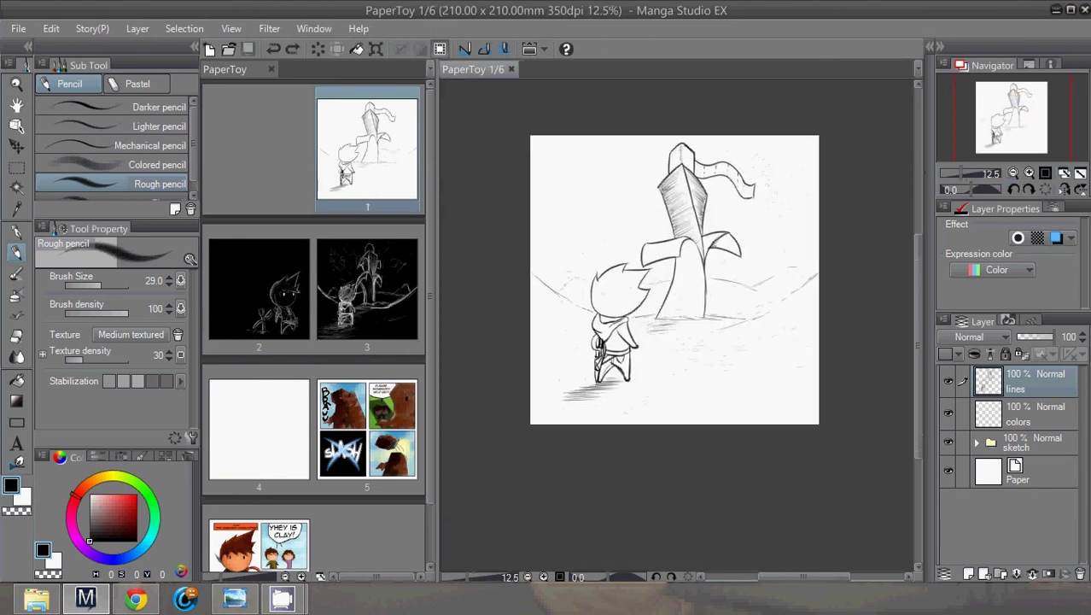